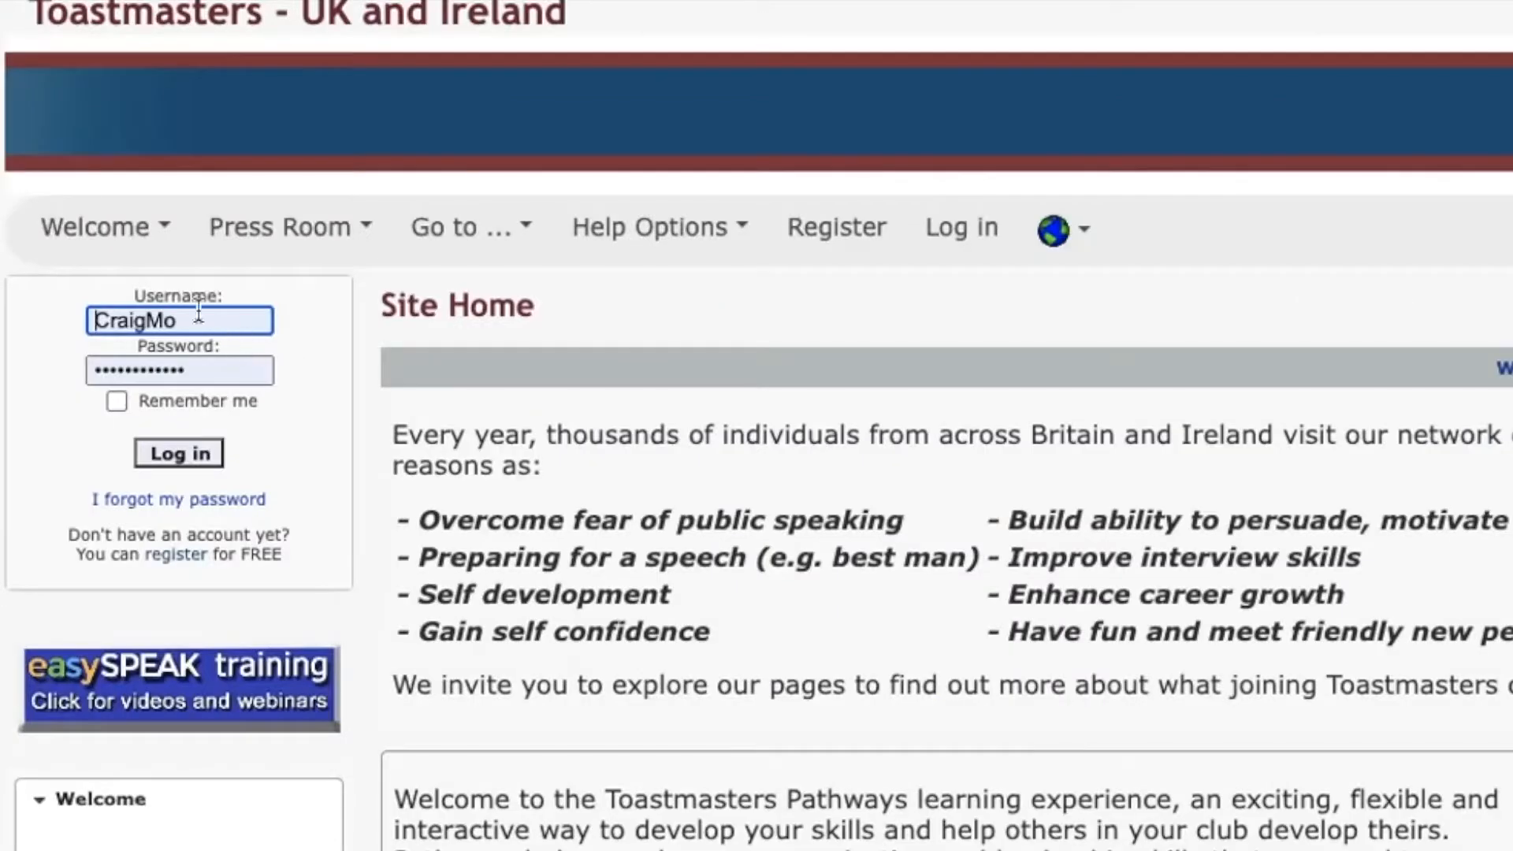
Step: Log in to the Toastmasters site with the saved username and password
click(78, 234)
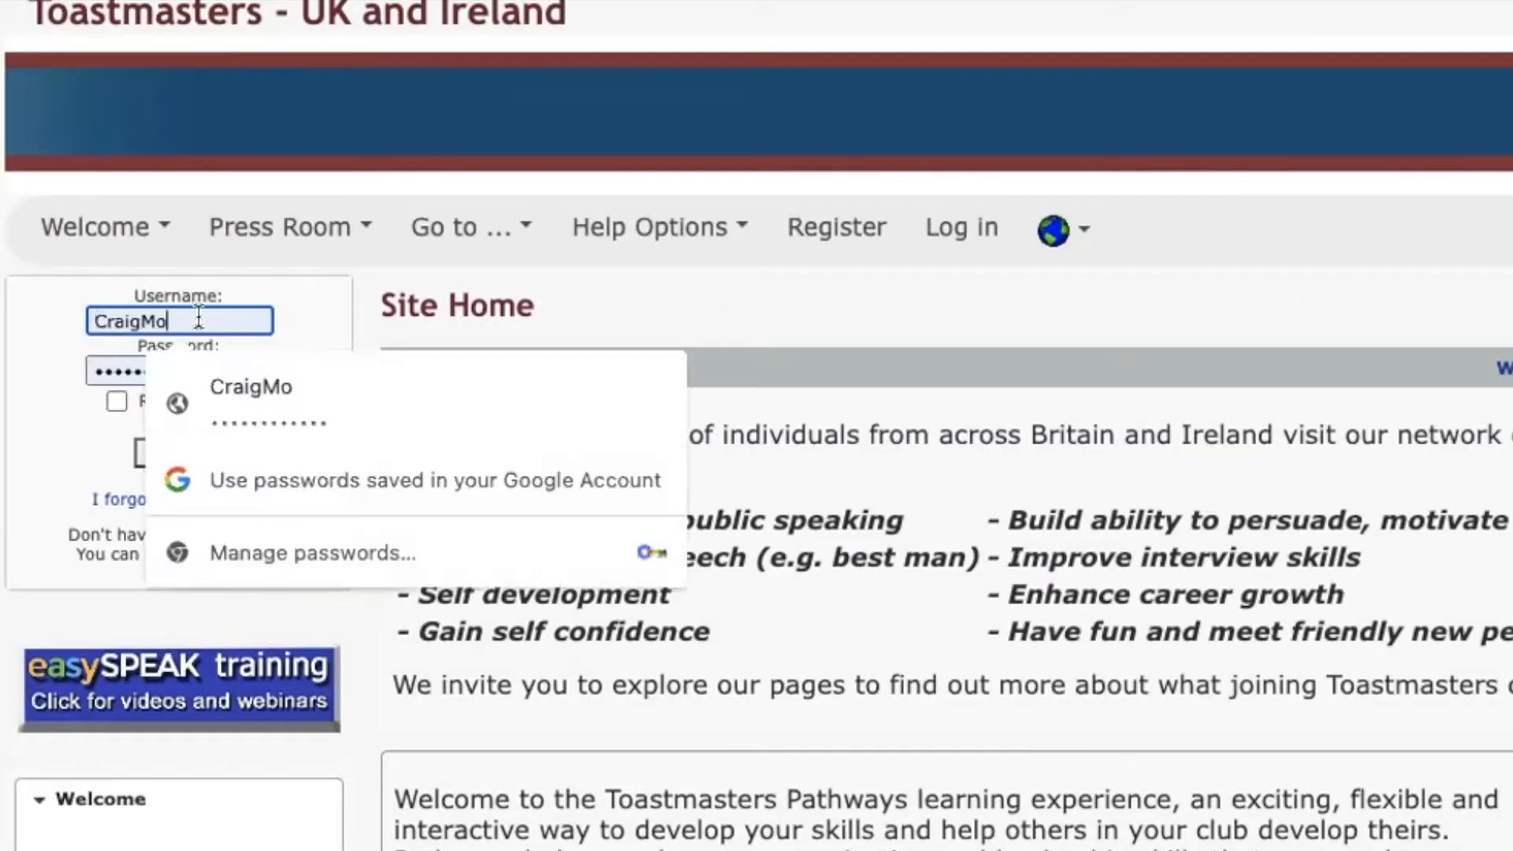
click(62, 394)
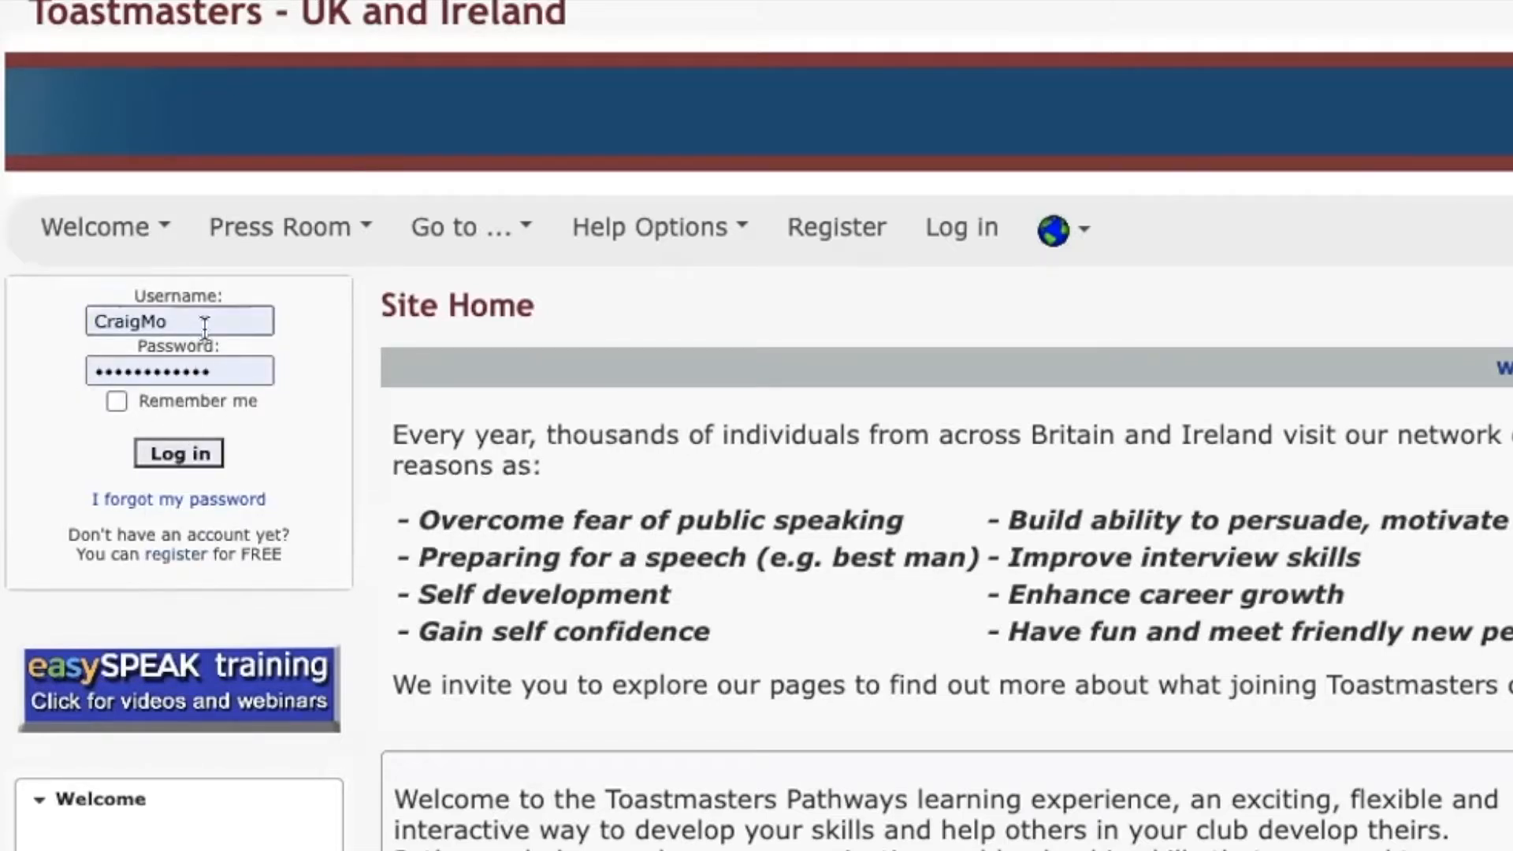
click(186, 449)
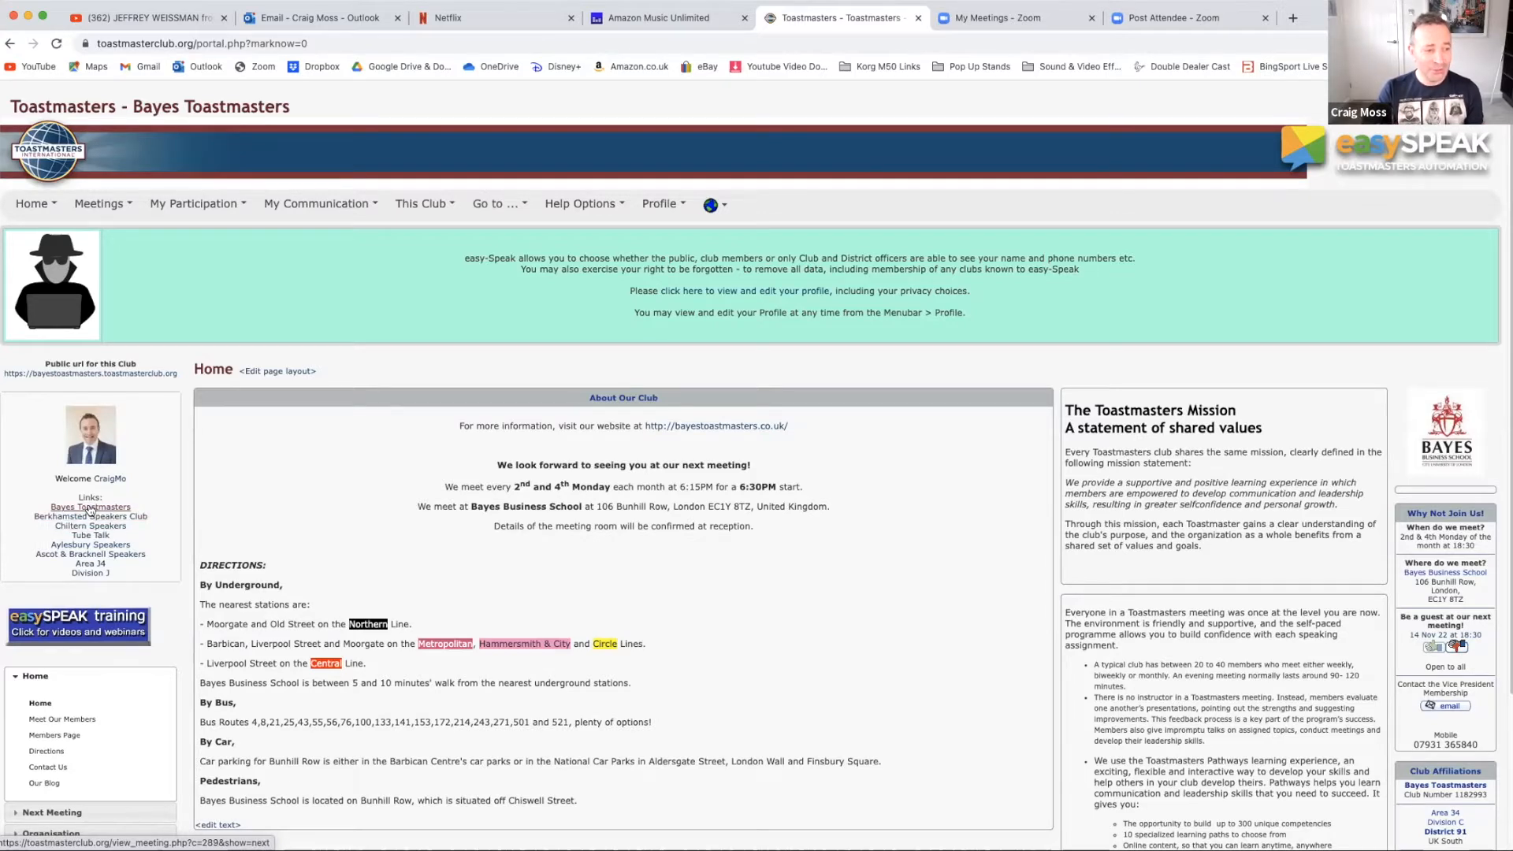
Step: Go to the Berkhamsted Speakers Club and bring up its 08 Nov meeting
click(90, 516)
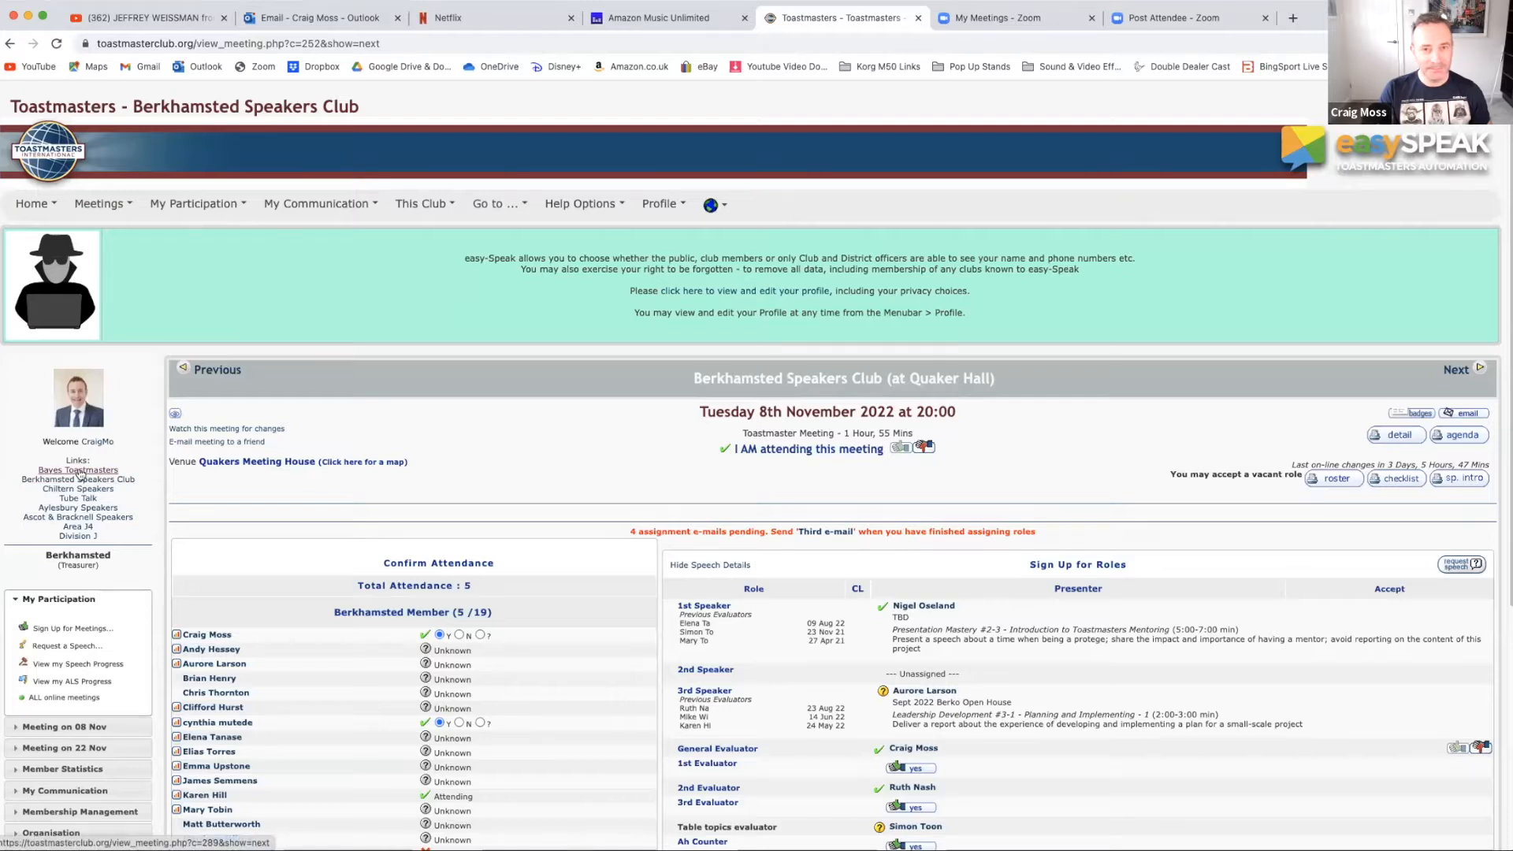
mouse_move(105, 205)
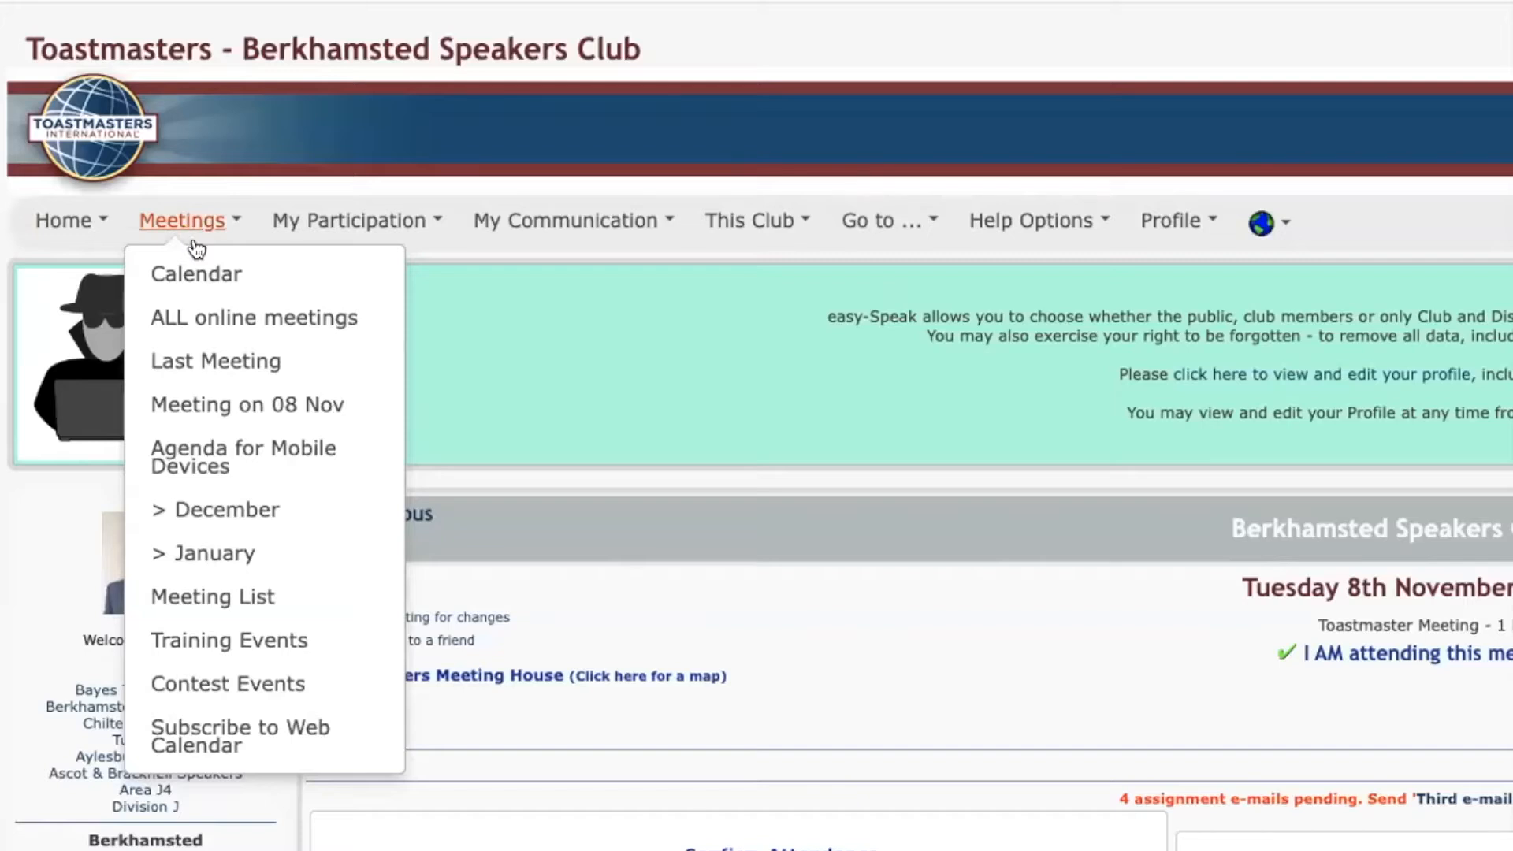
click(206, 404)
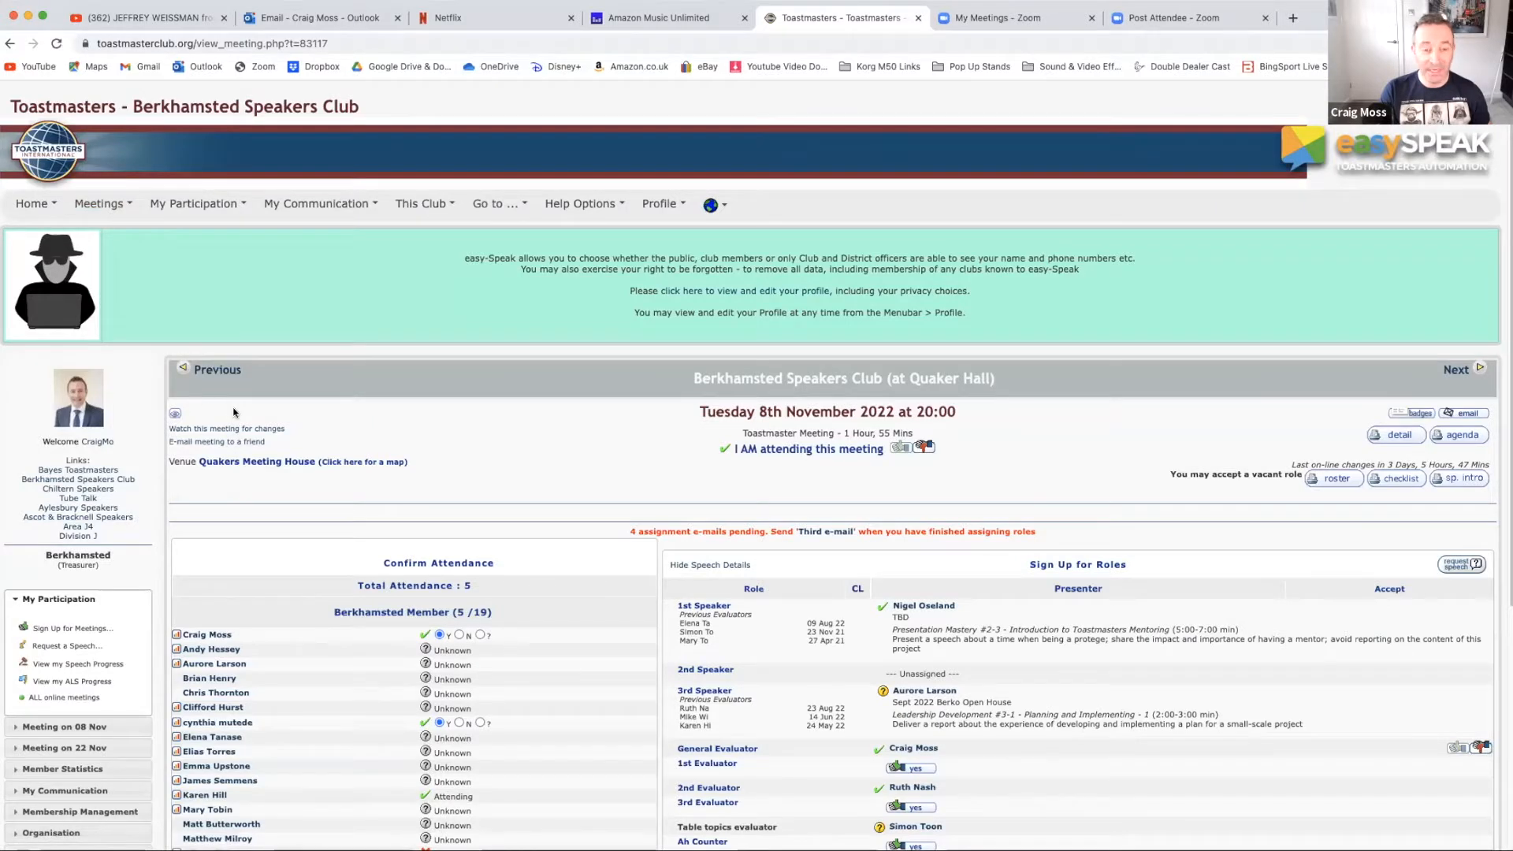
Step: Set your own attendance for the 8 November Berkhamsted meeting to Y in the member list
scroll(233, 412, down, 1)
scroll(232, 410, up, 1)
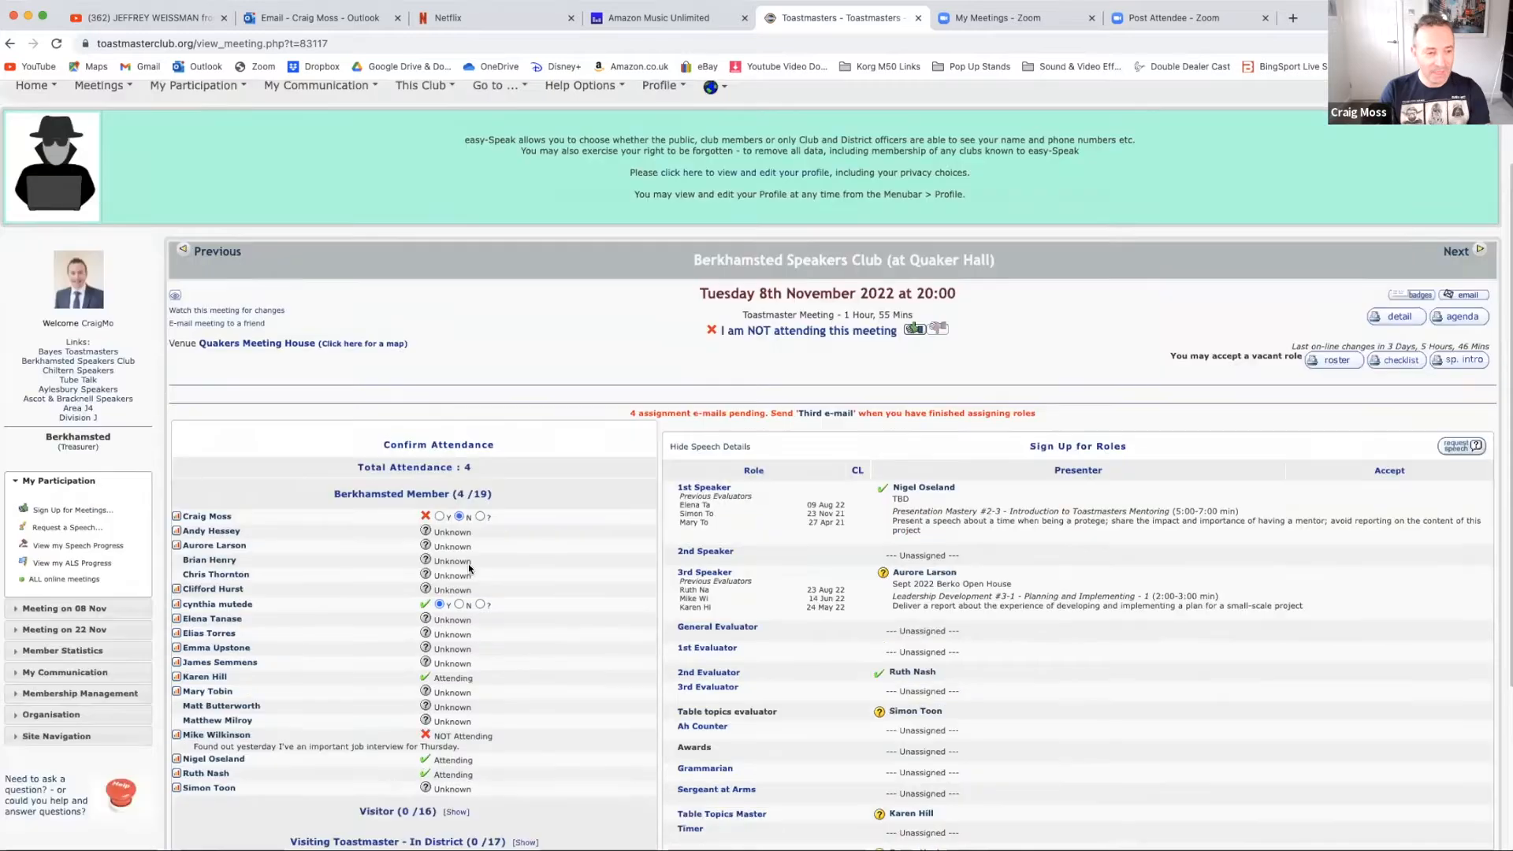
scroll(469, 568, down, 2)
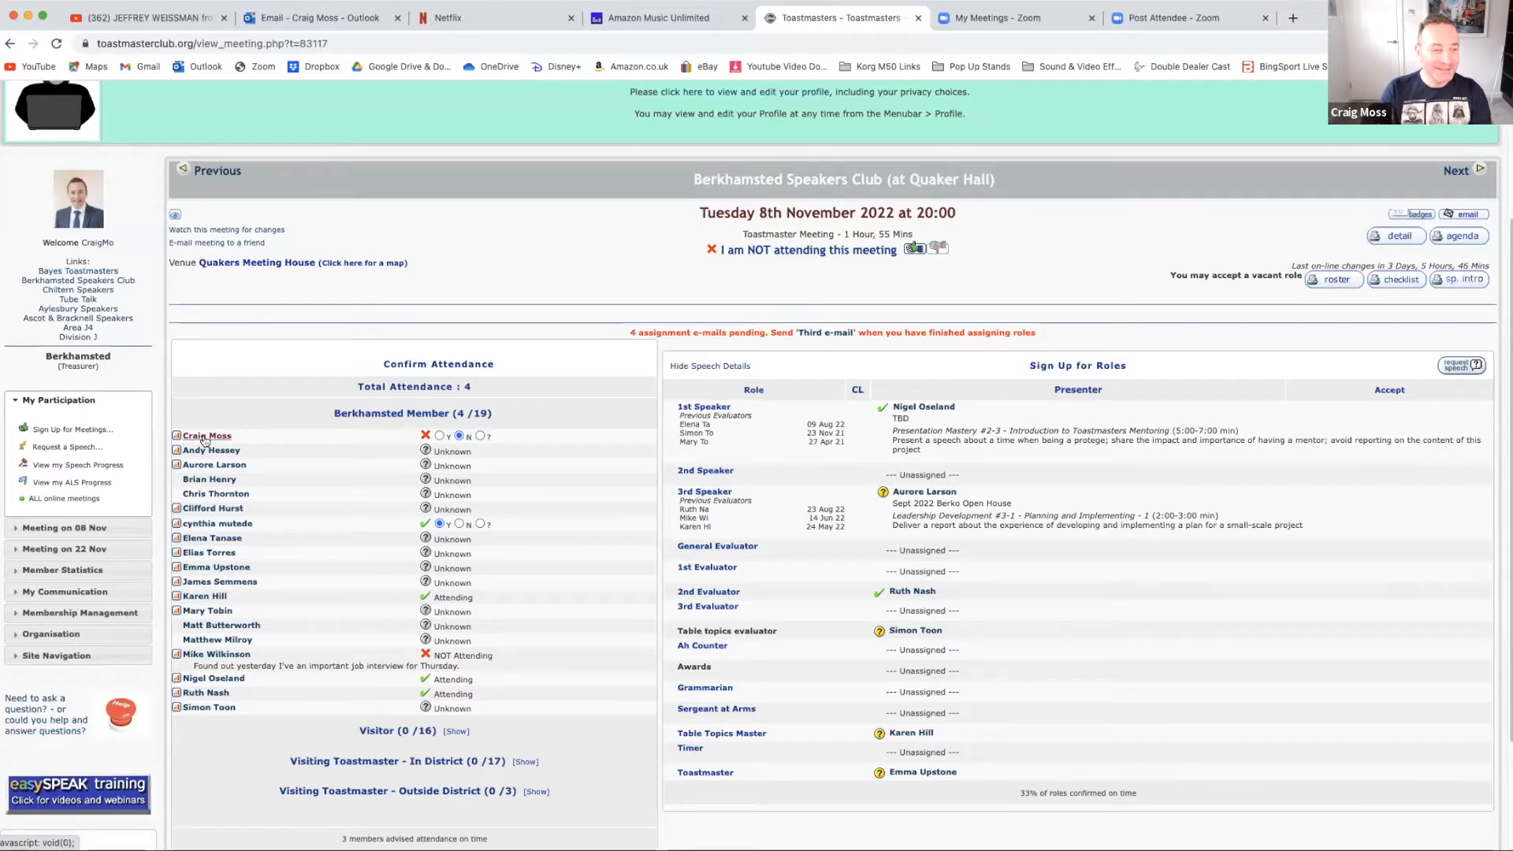
click(439, 436)
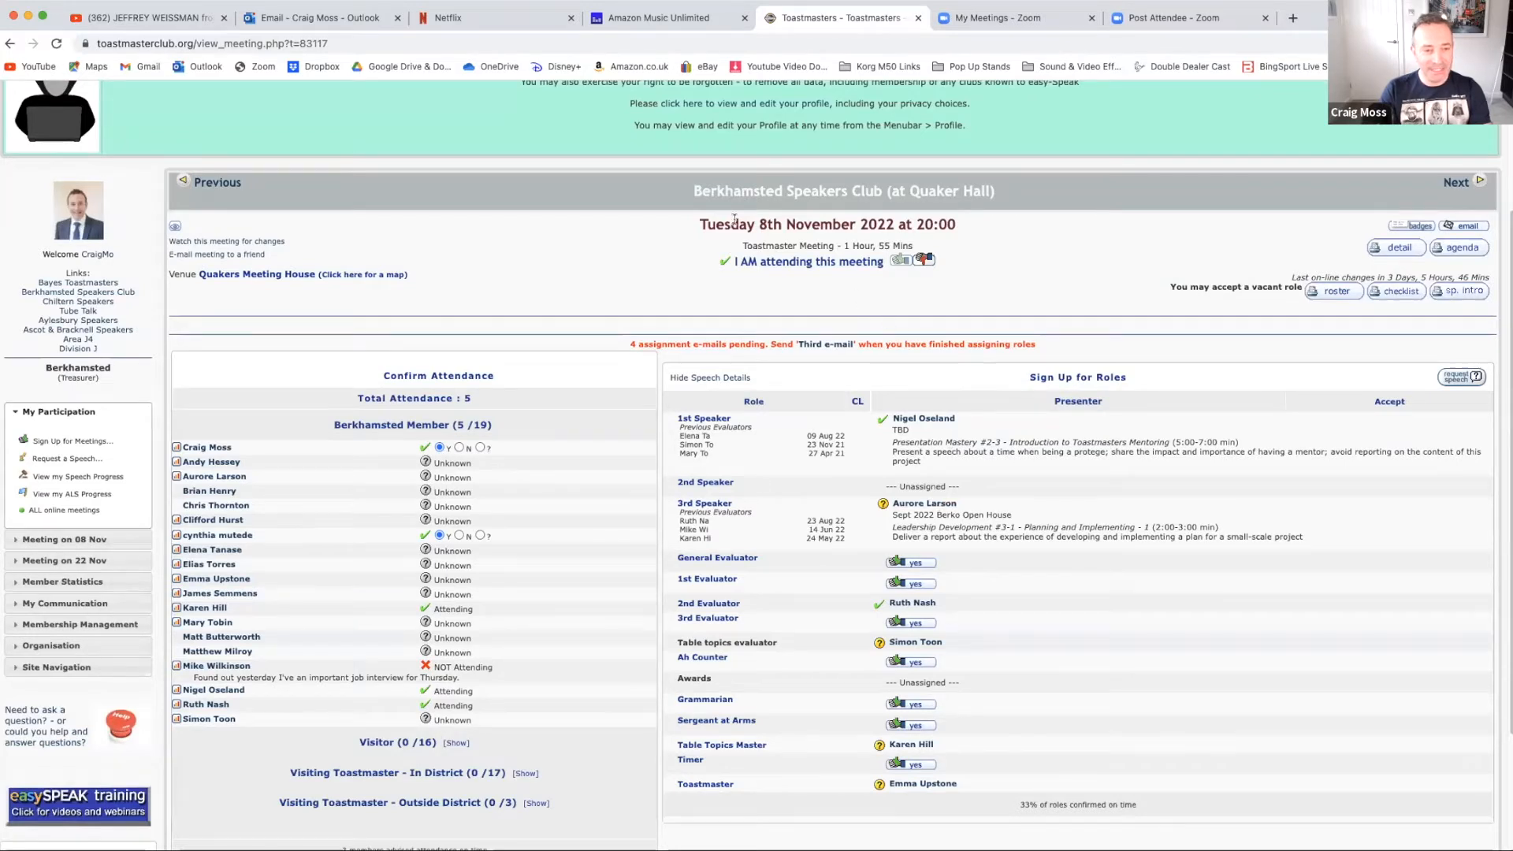
Step: Look at the following Berkhamsted meeting on 22 November 2022 and return to the 8 November meeting
drag(698, 223, 982, 227)
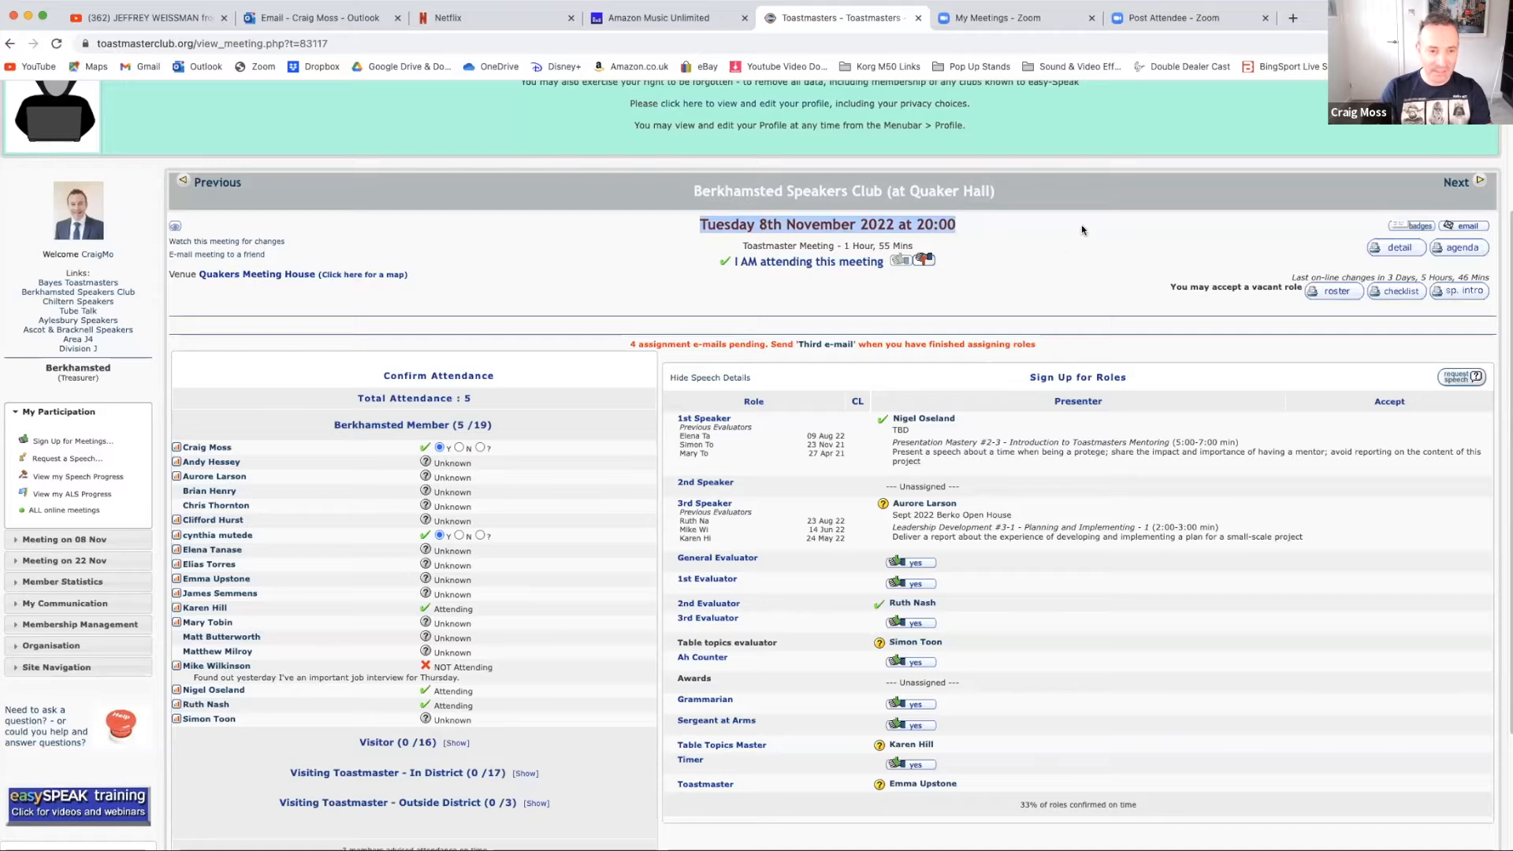
click(1458, 183)
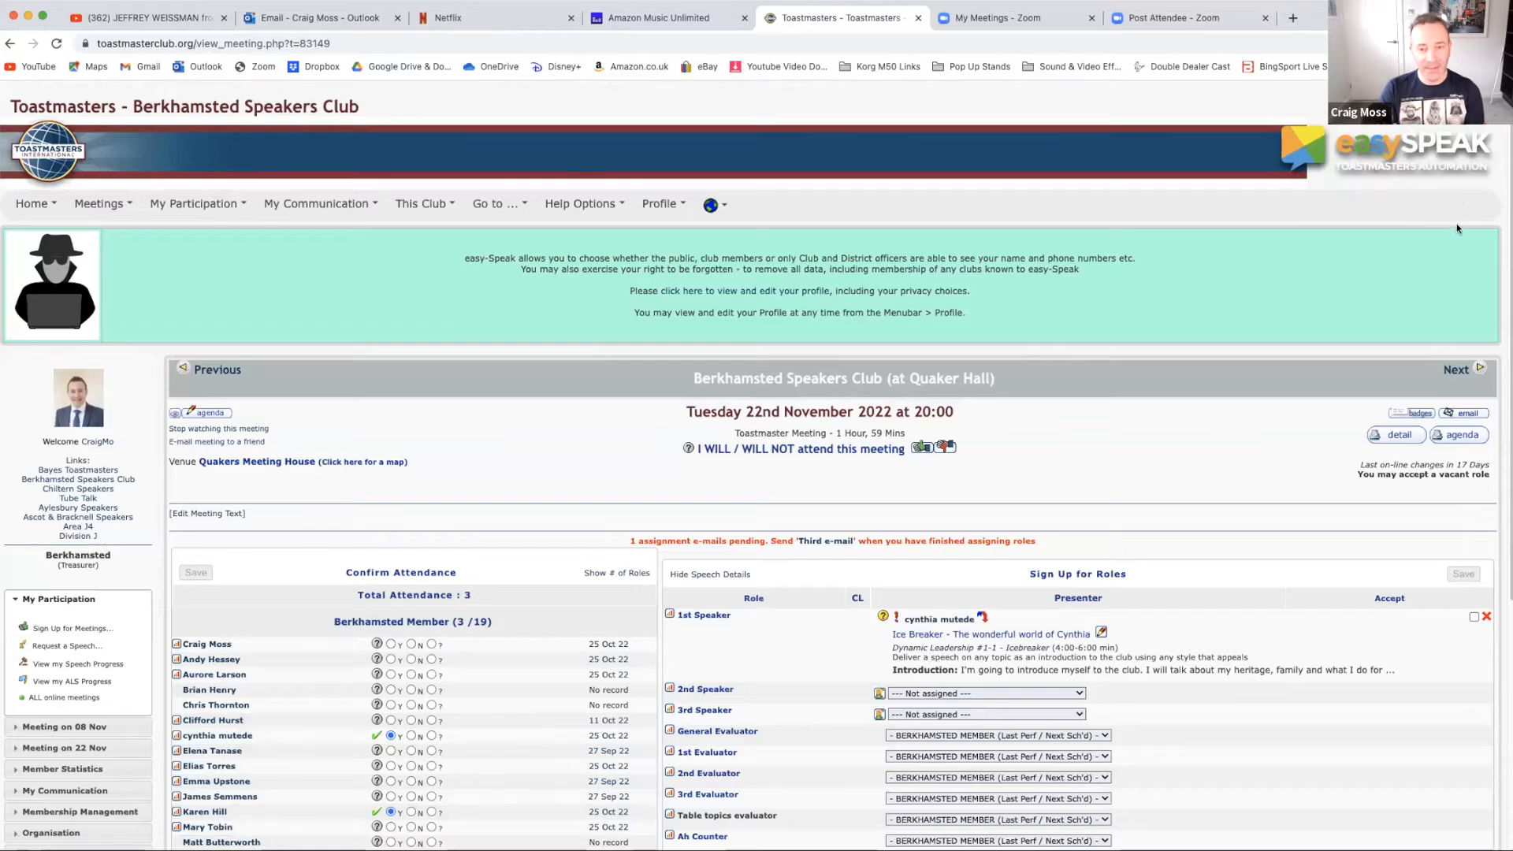
scroll(1119, 387, down, 1)
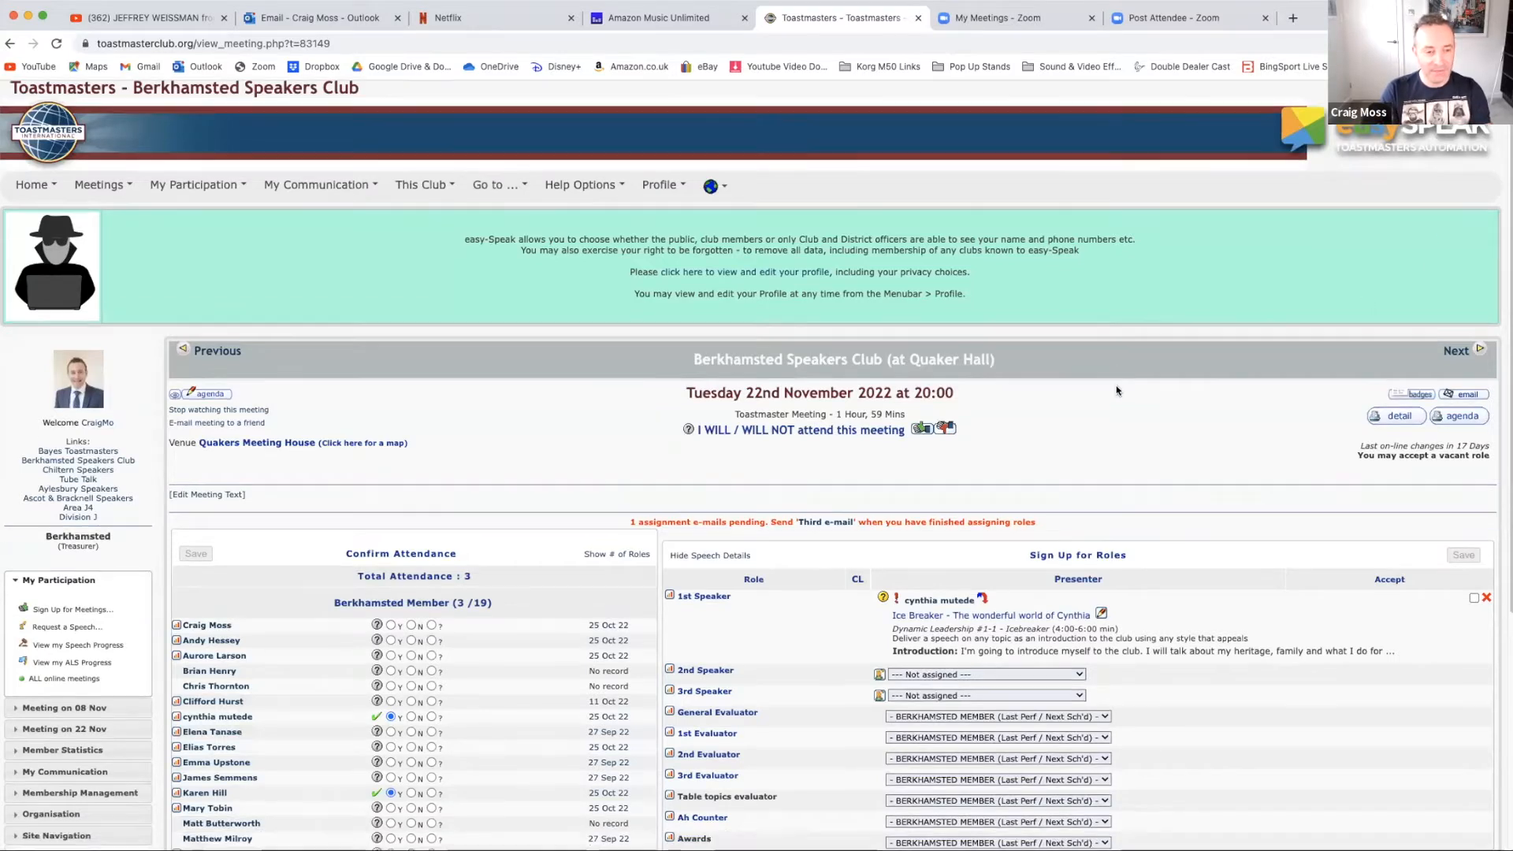
scroll(1117, 390, down, 1)
click(216, 347)
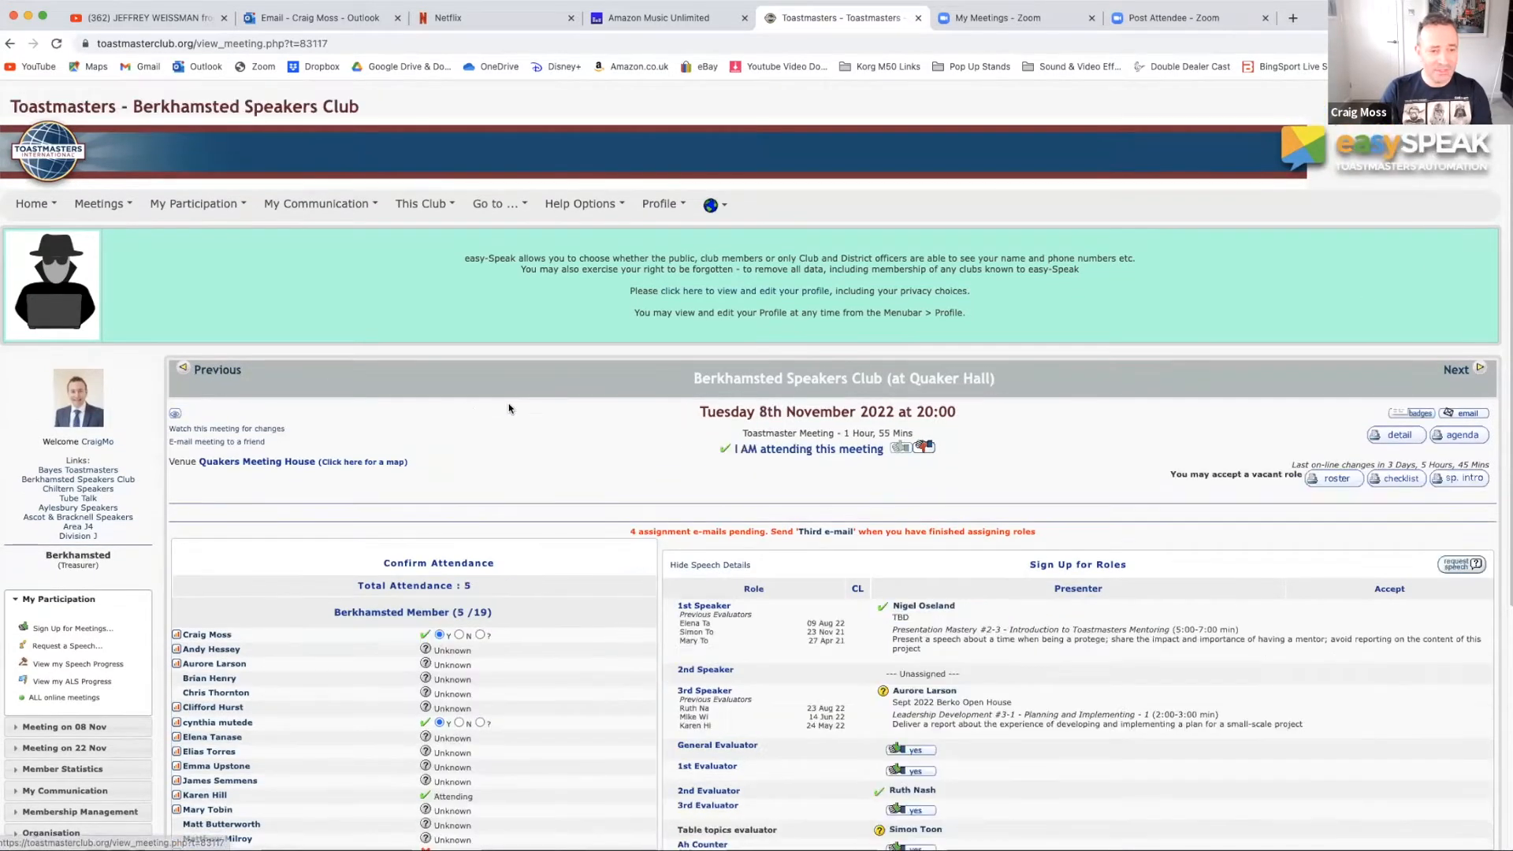
Step: Start a speech request for the Berkhamsted Speakers Club, trying the title "Ice Breaker" and replacing it with "TBC"
scroll(512, 426, down, 3)
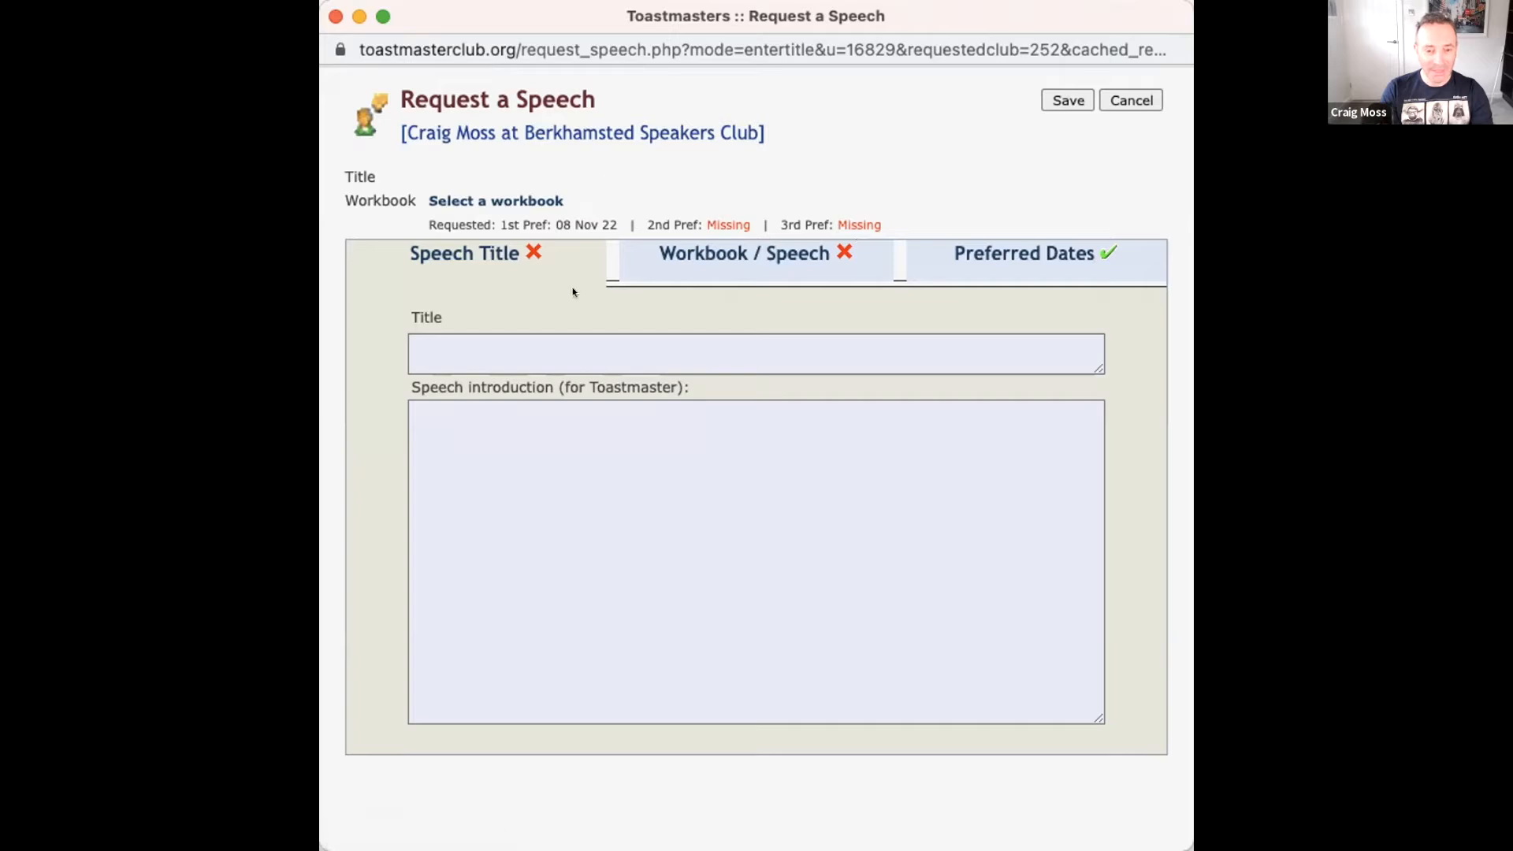
click(511, 348)
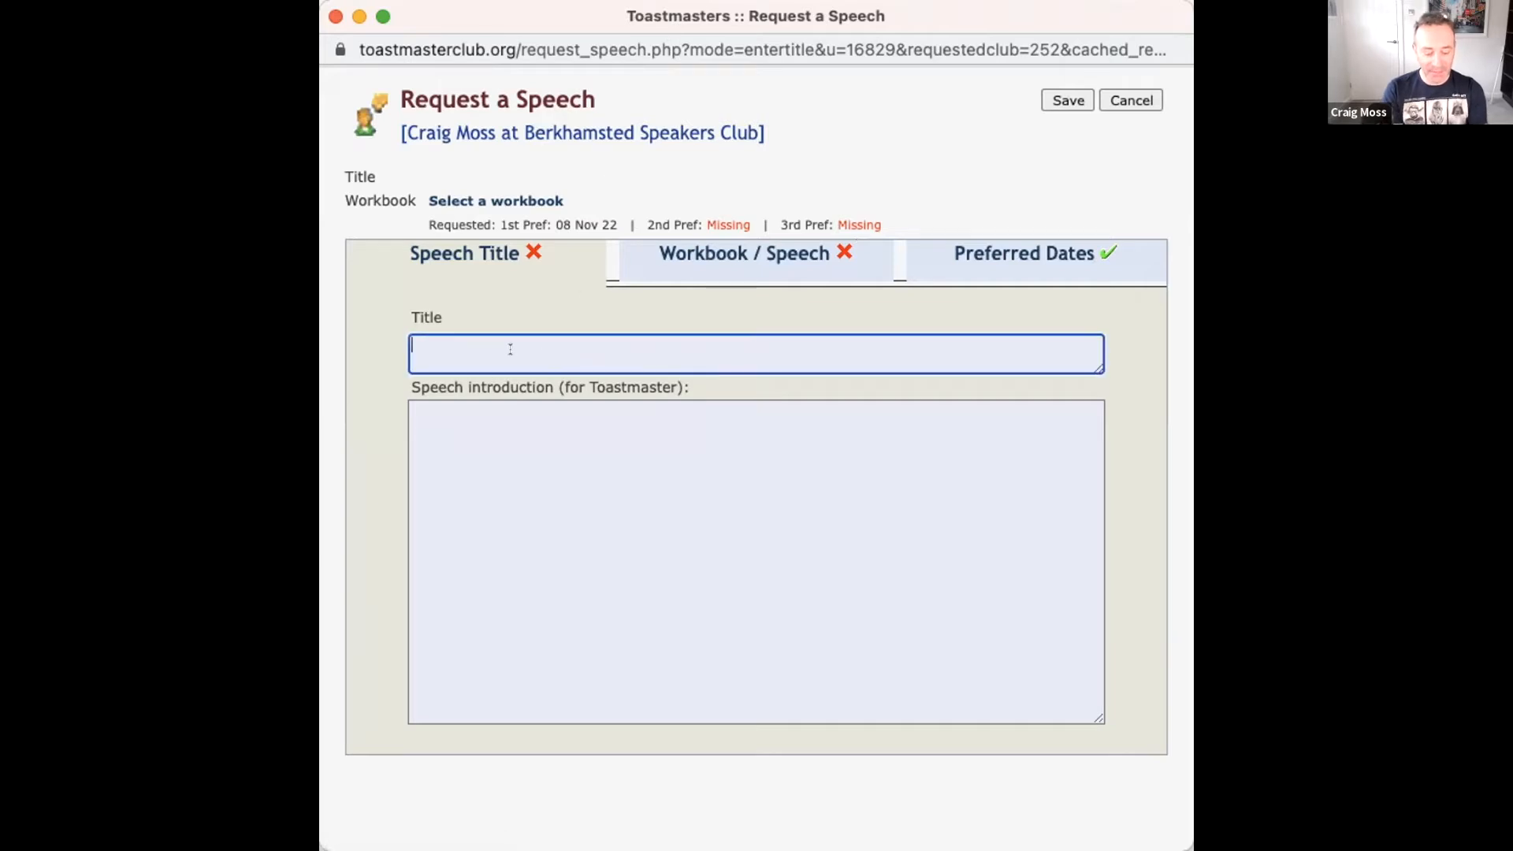
text(ce Brek)
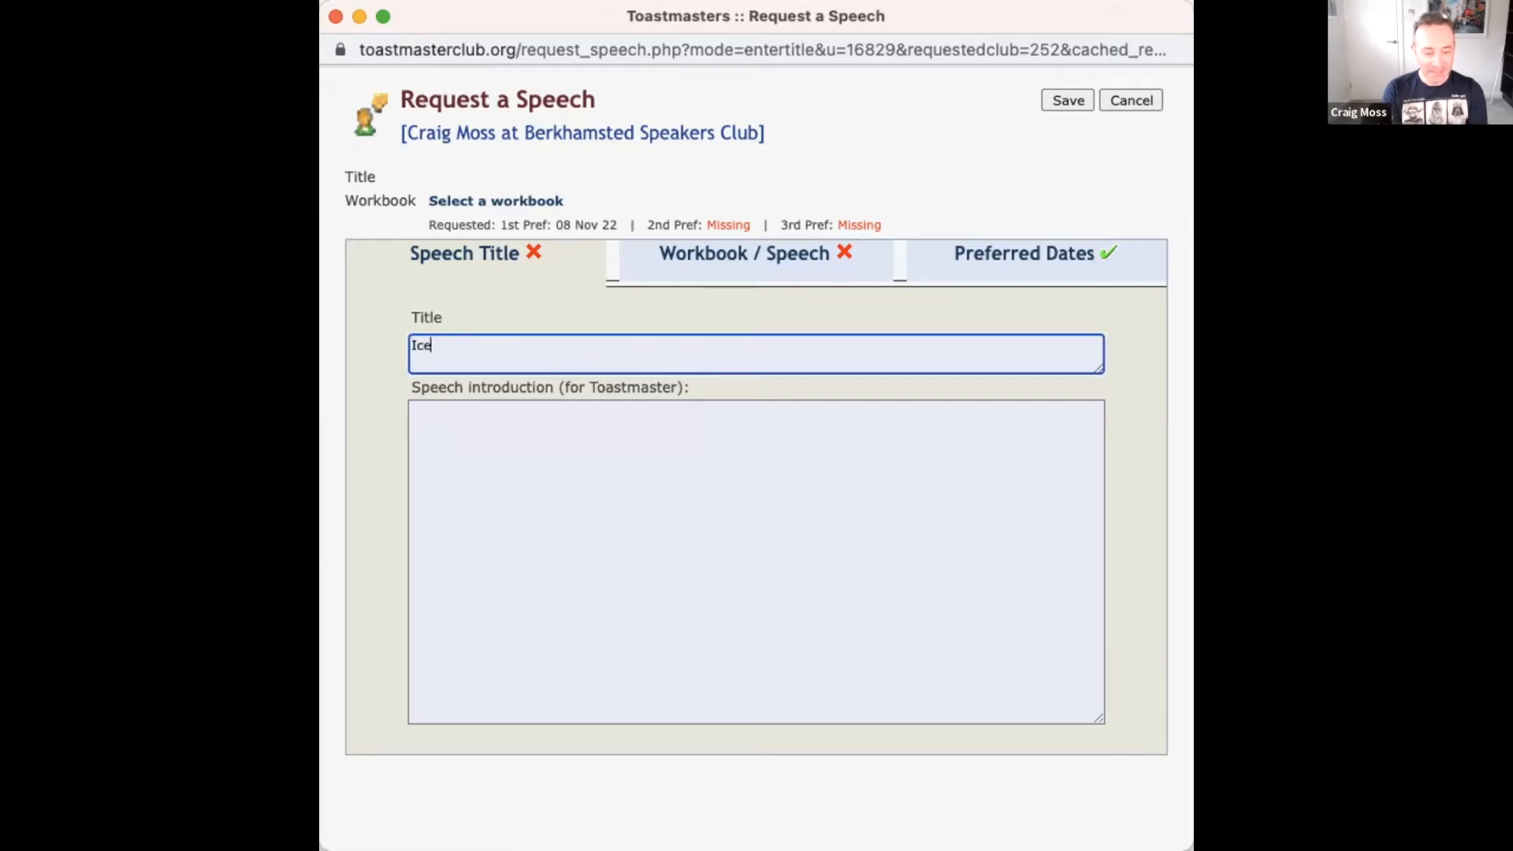
key(BackSpace)
text(aker)
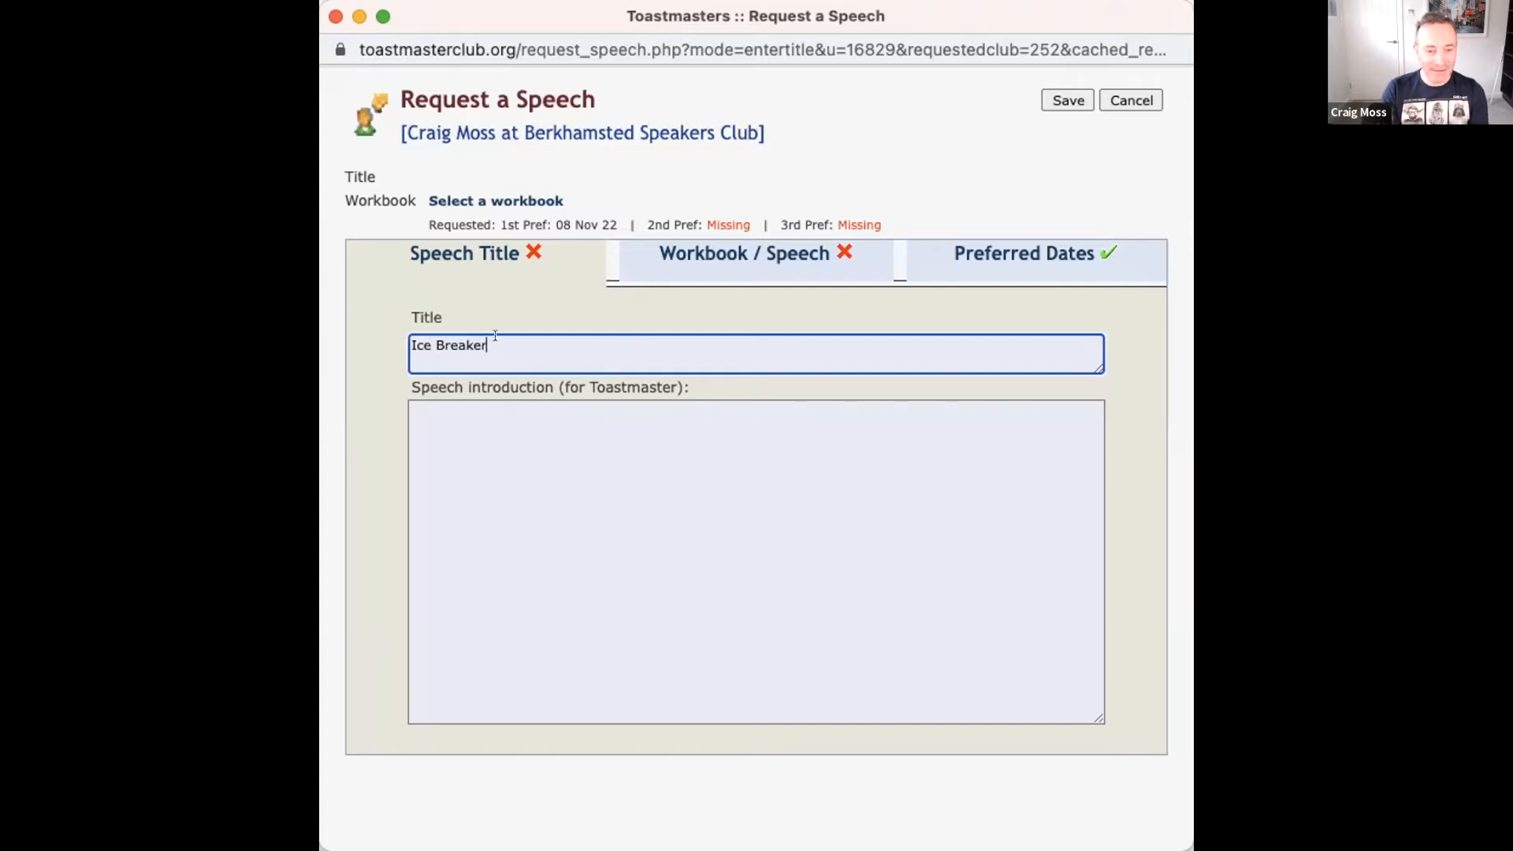
drag(490, 345, 409, 345)
text(TBC)
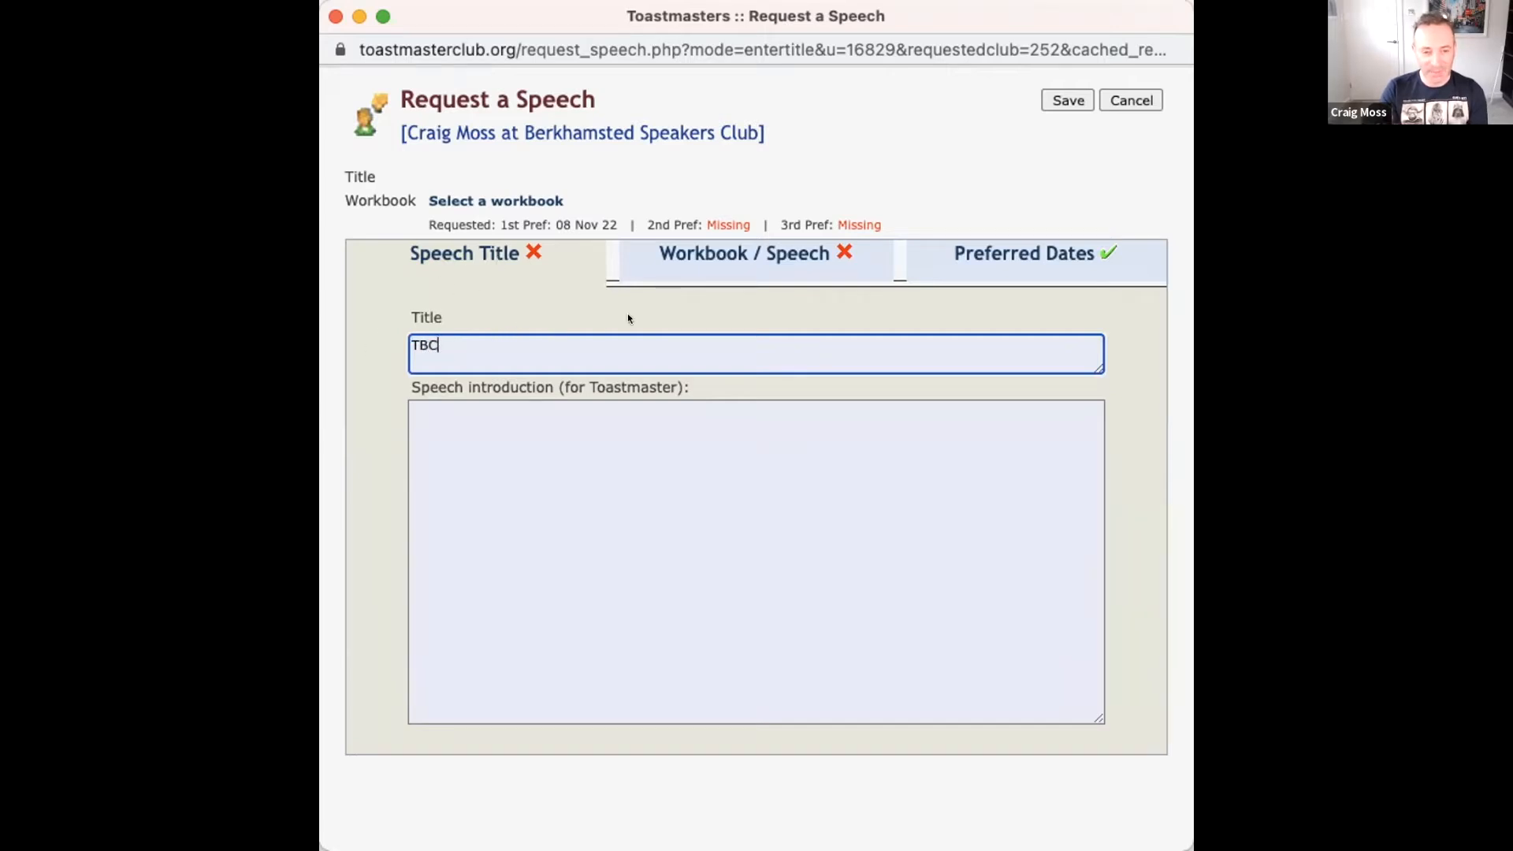
Step: Choose the Dynamic Leadership Level 1 Icebreaker assignment and set 22 Nov 22 and 13 Dec 22 as second and third meeting preferences
click(702, 274)
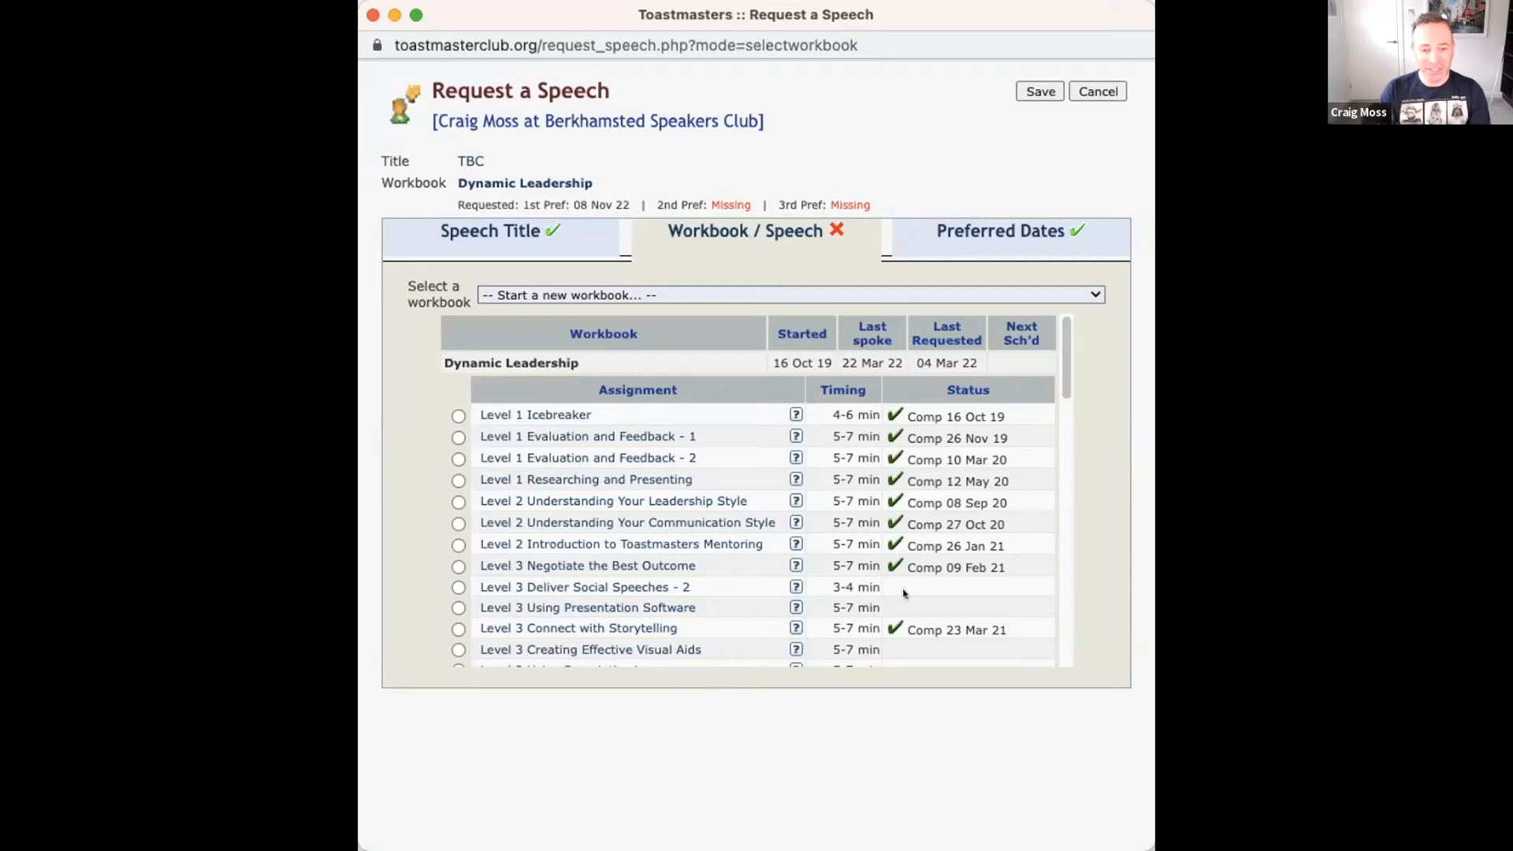
click(457, 416)
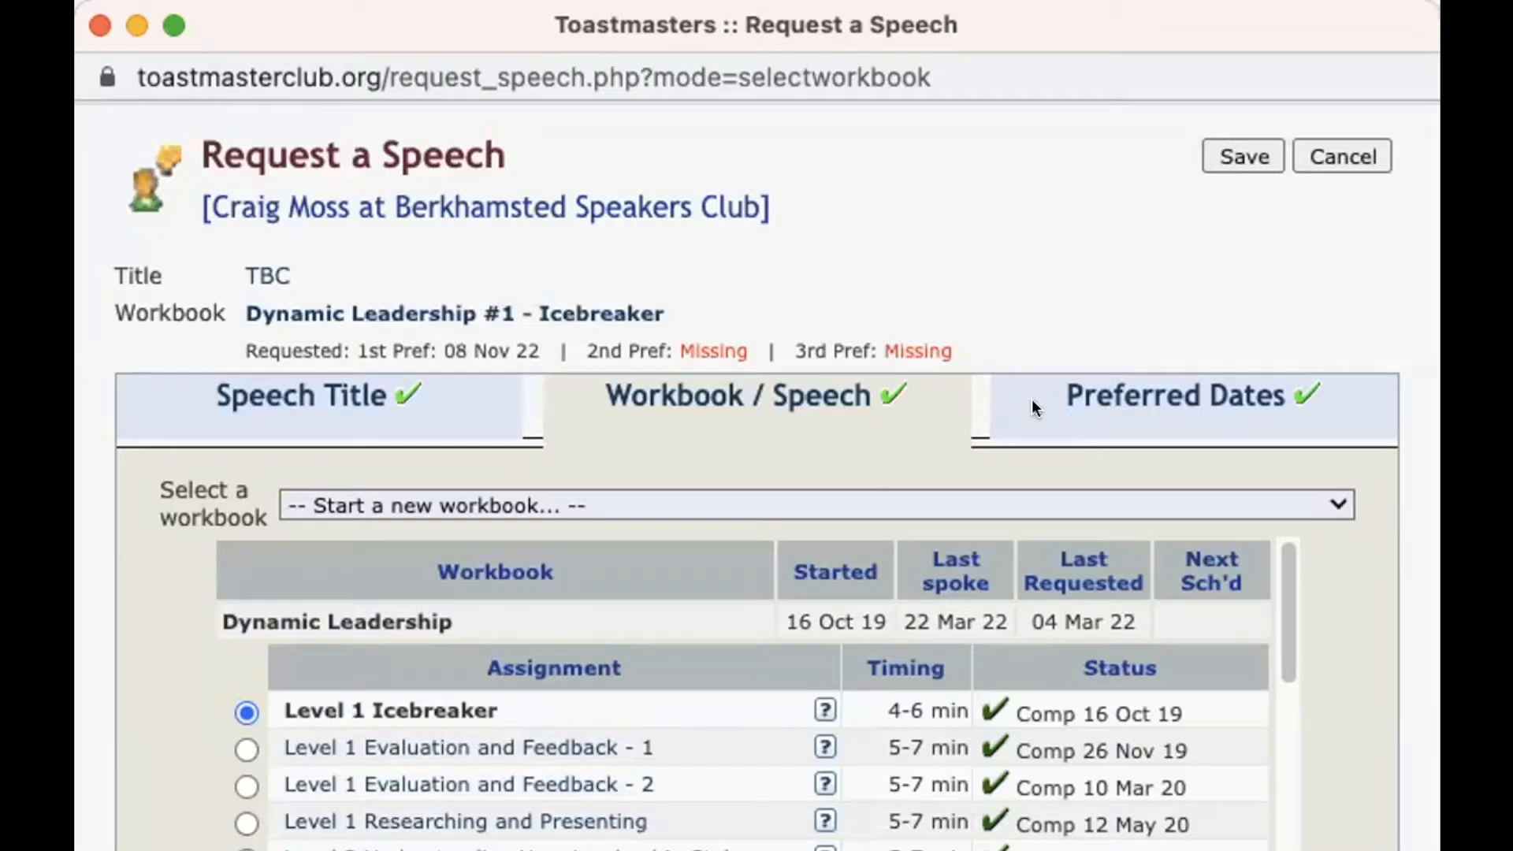
click(1103, 401)
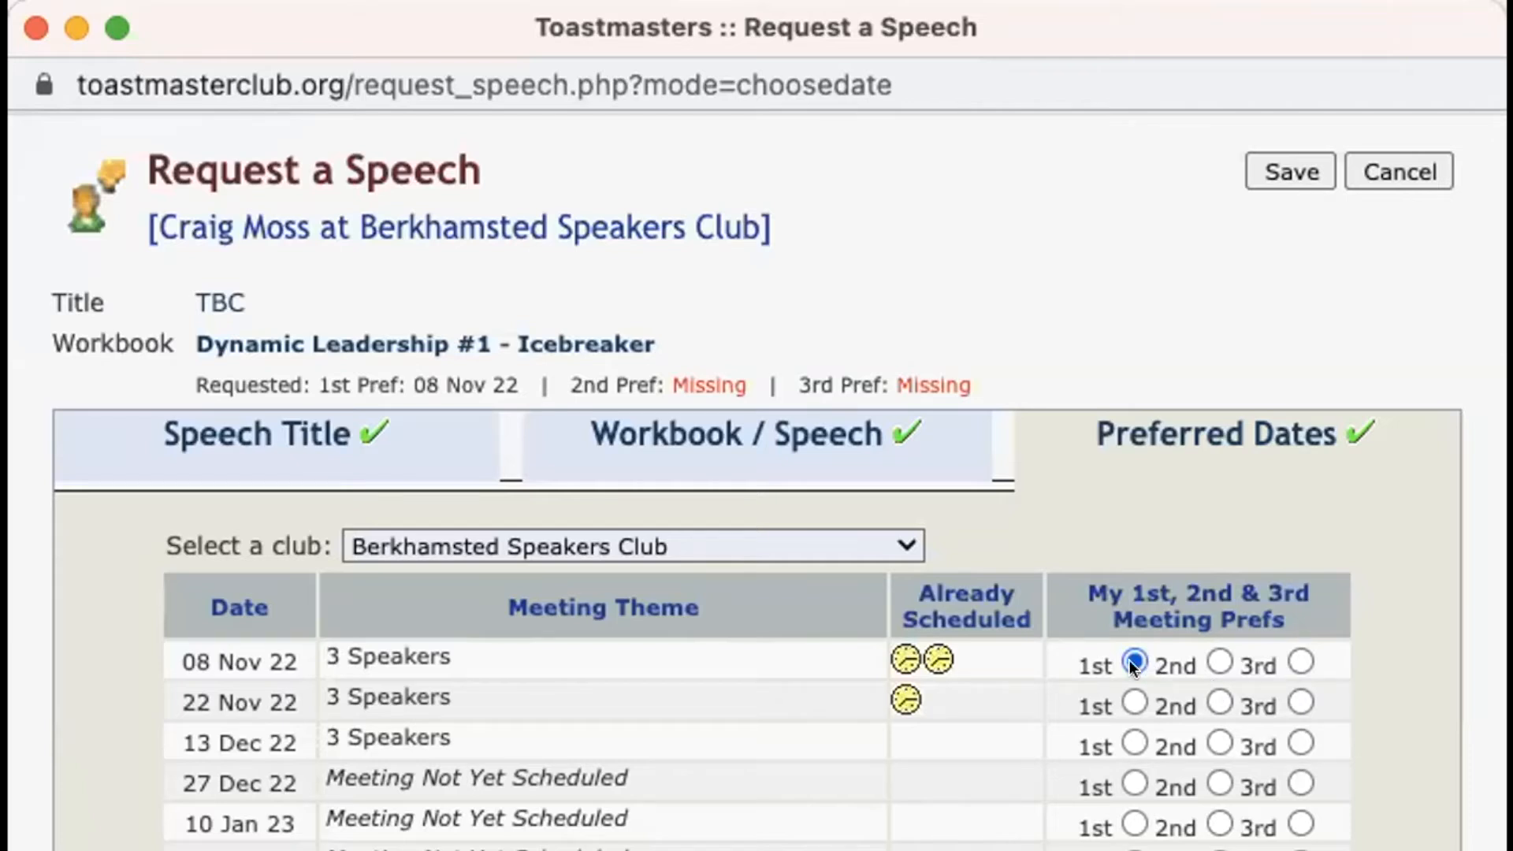
click(1192, 693)
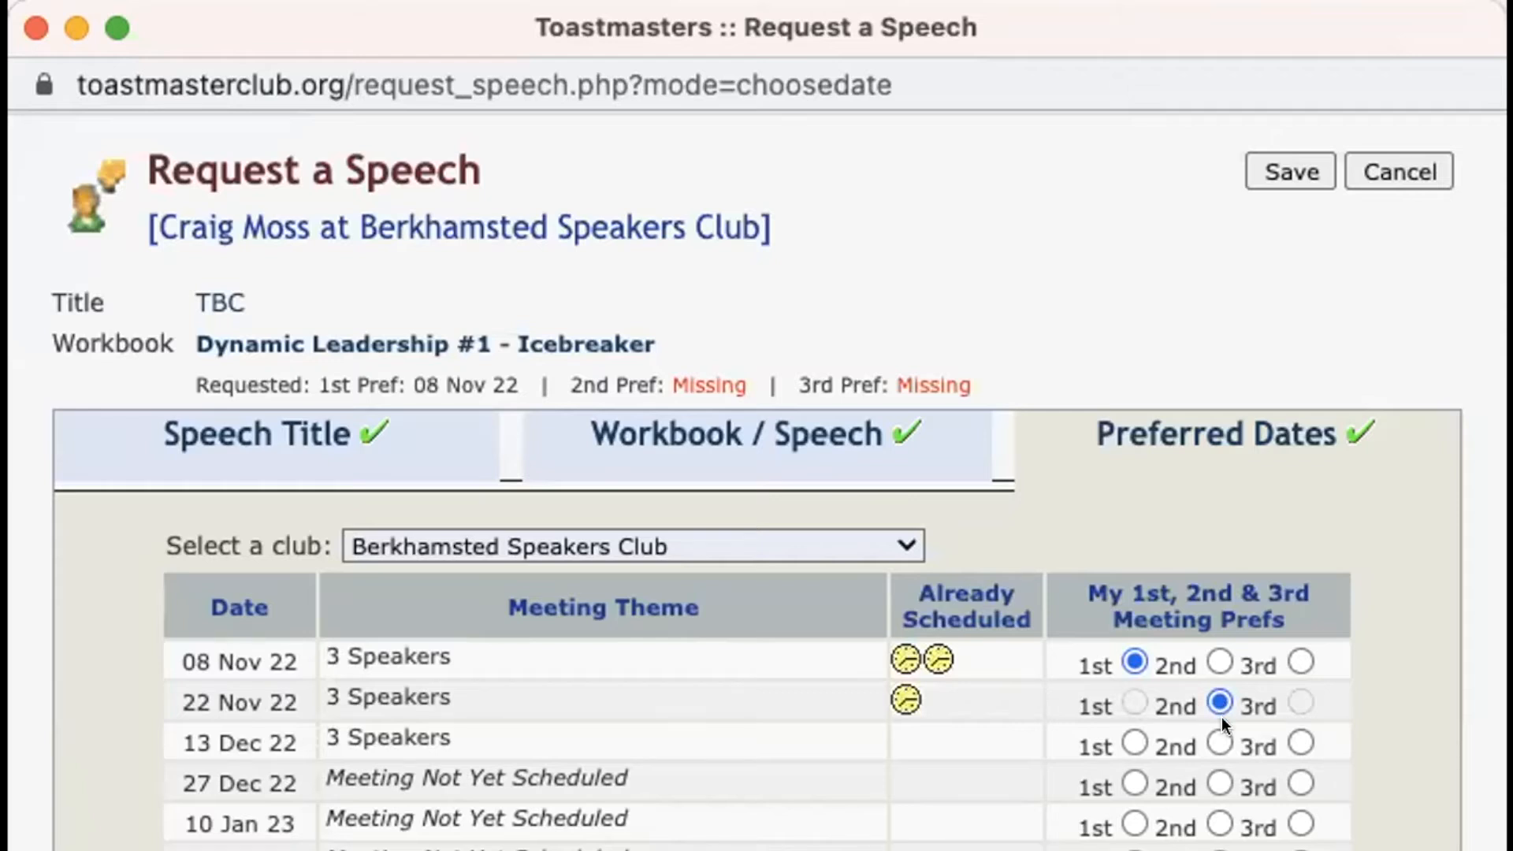
click(1301, 740)
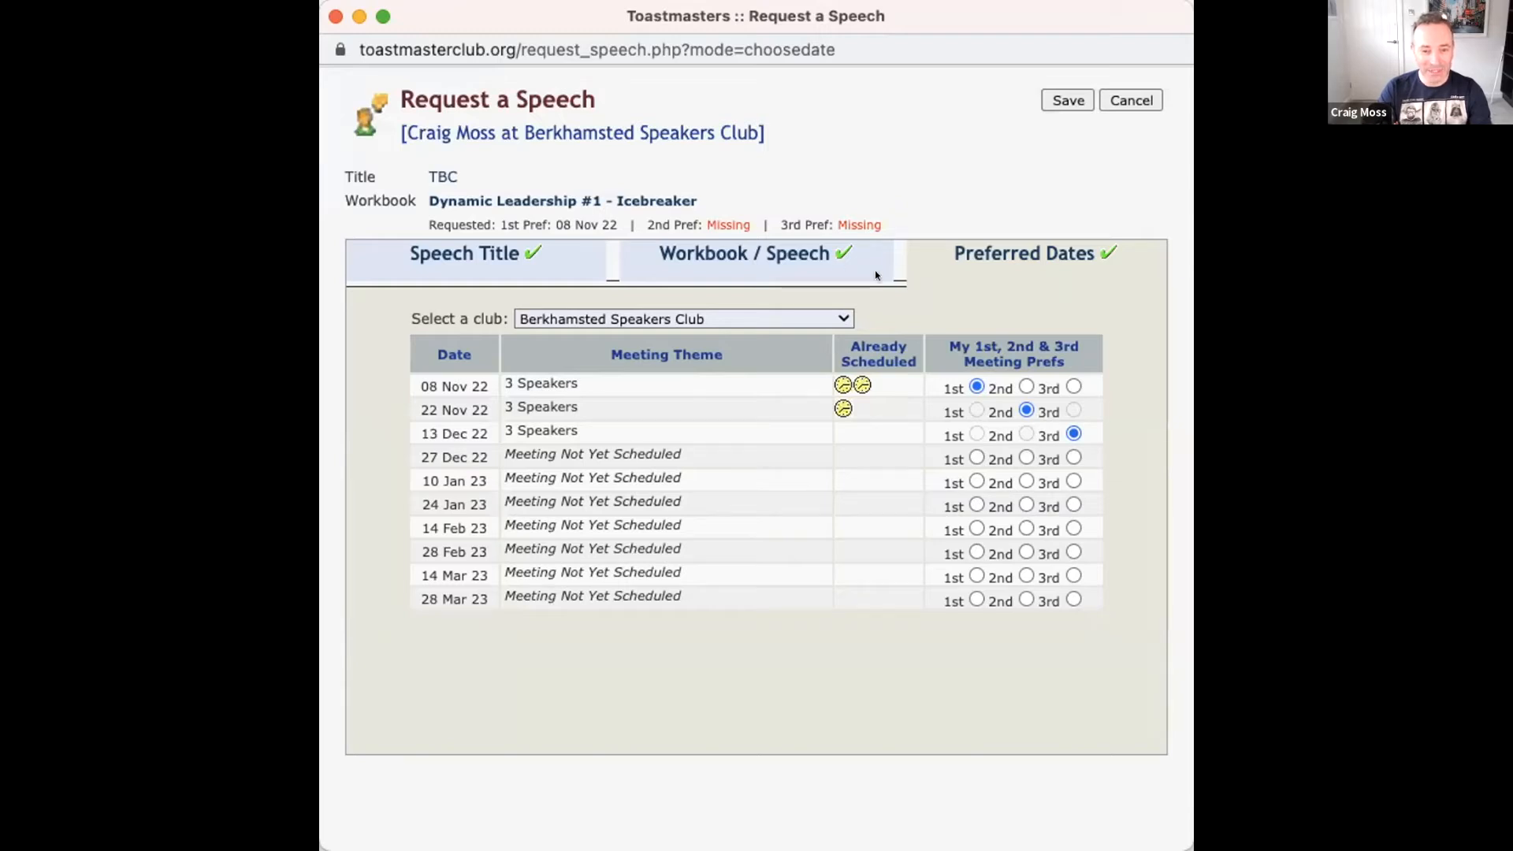
Step: Change the requested speech's title to "Ice Breaker"
click(761, 253)
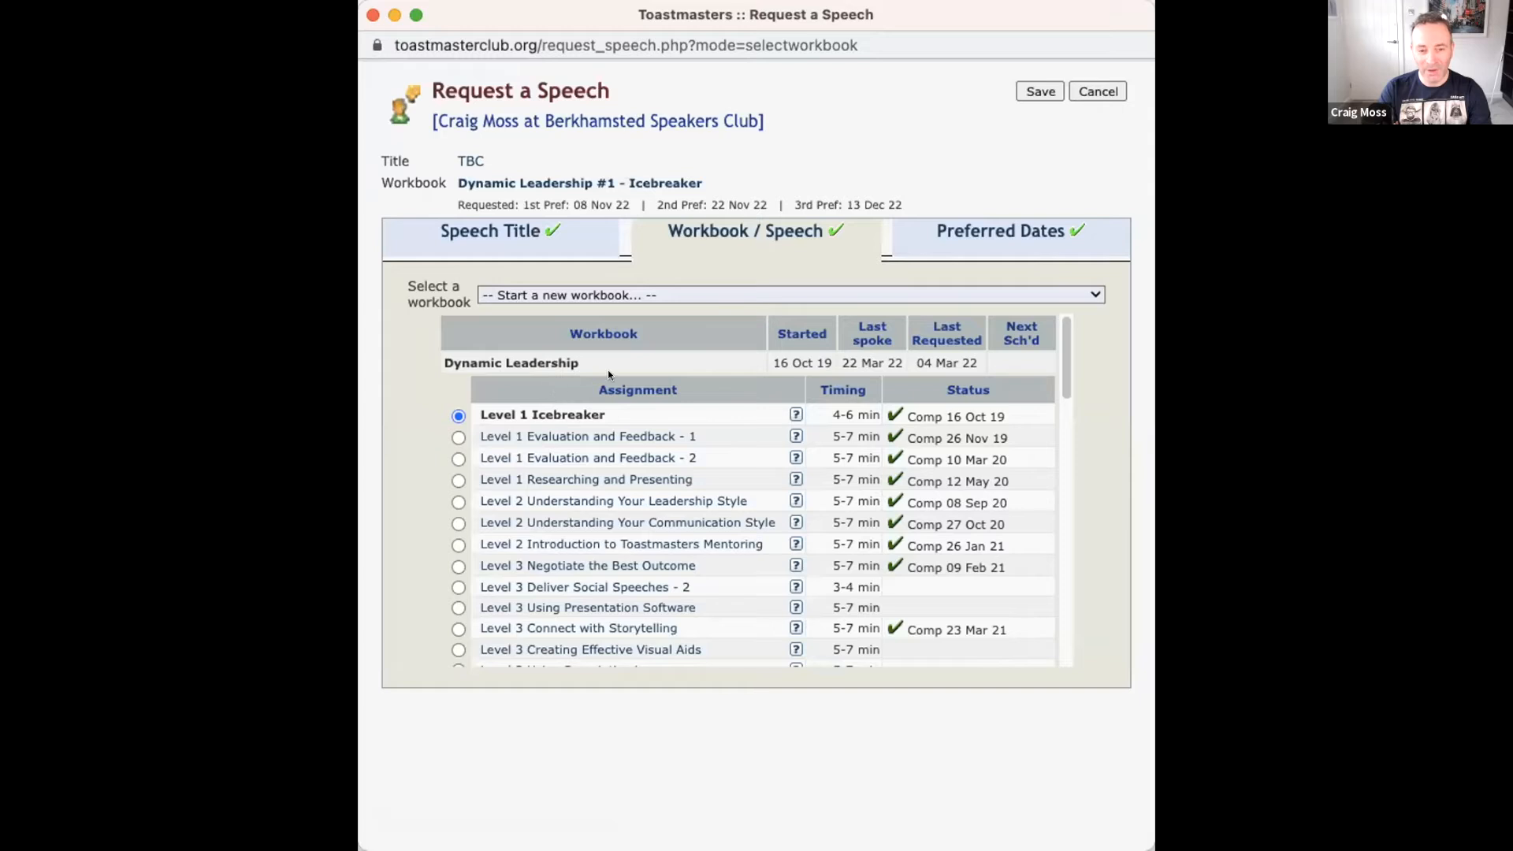
click(496, 233)
click(458, 349)
key(BackSpace)
key(BackSpace)
key(BackSpace)
text(Ice)
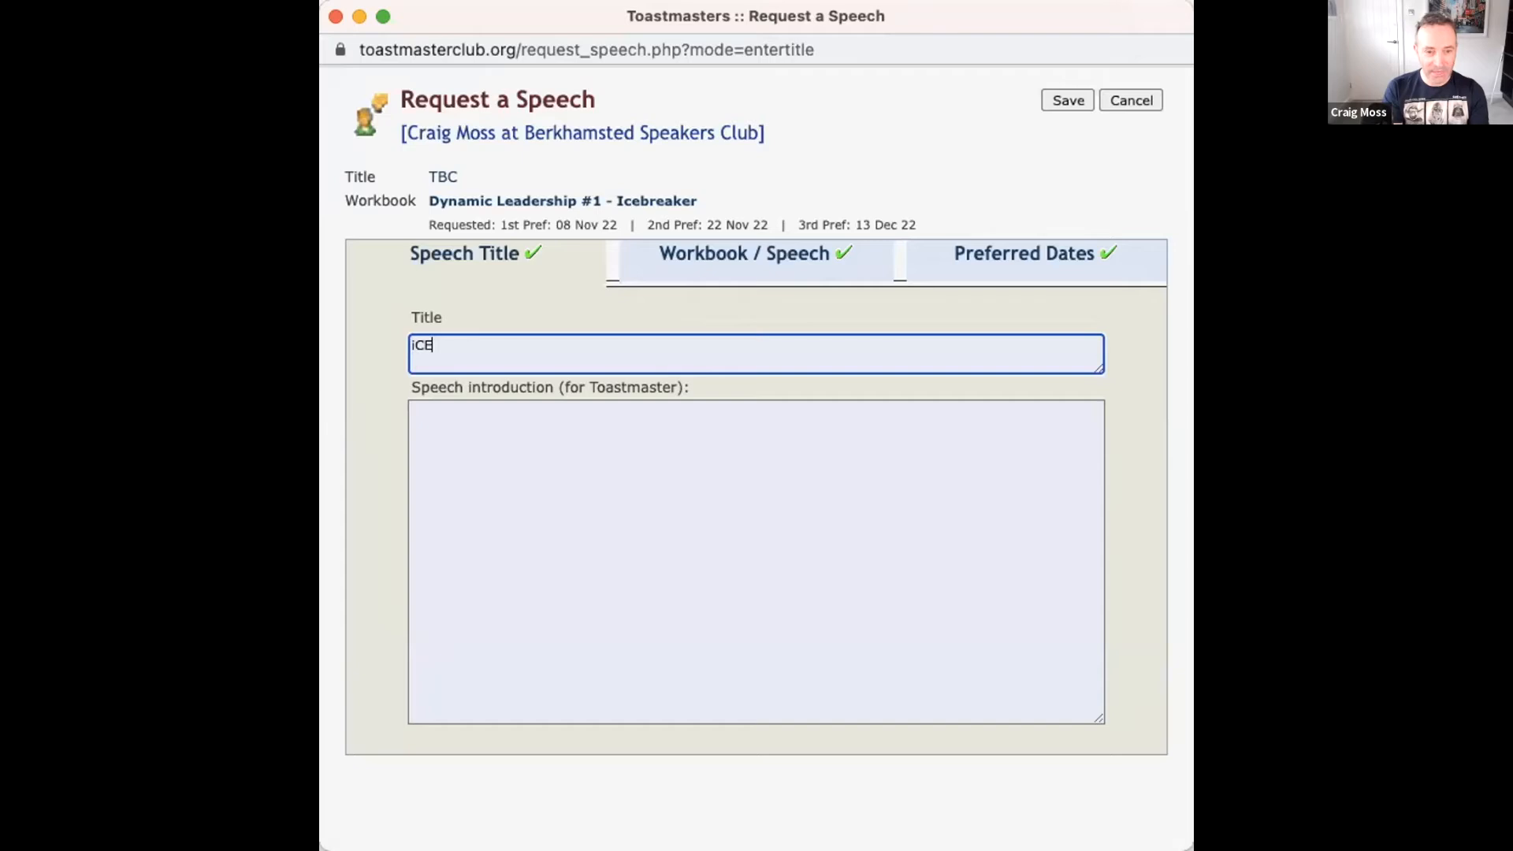
key(BackSpace)
key(BackSpace)
text(c)
key(BackSpace)
key(BackSpace)
text(Ice Breakjed)
key(BackSpace)
key(BackSpace)
key(BackSpace)
text(er)
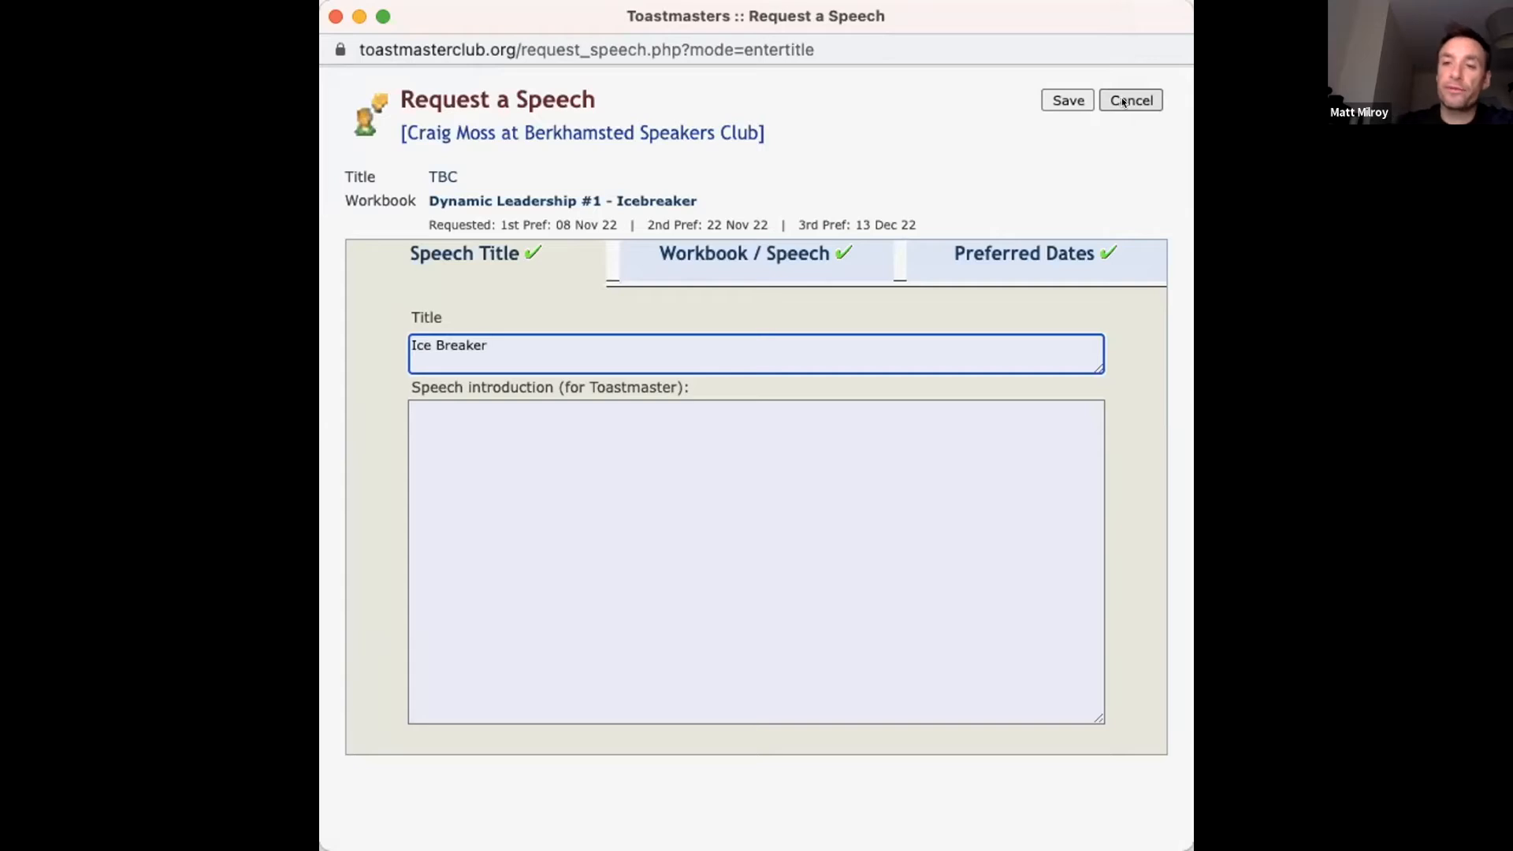
click(996, 253)
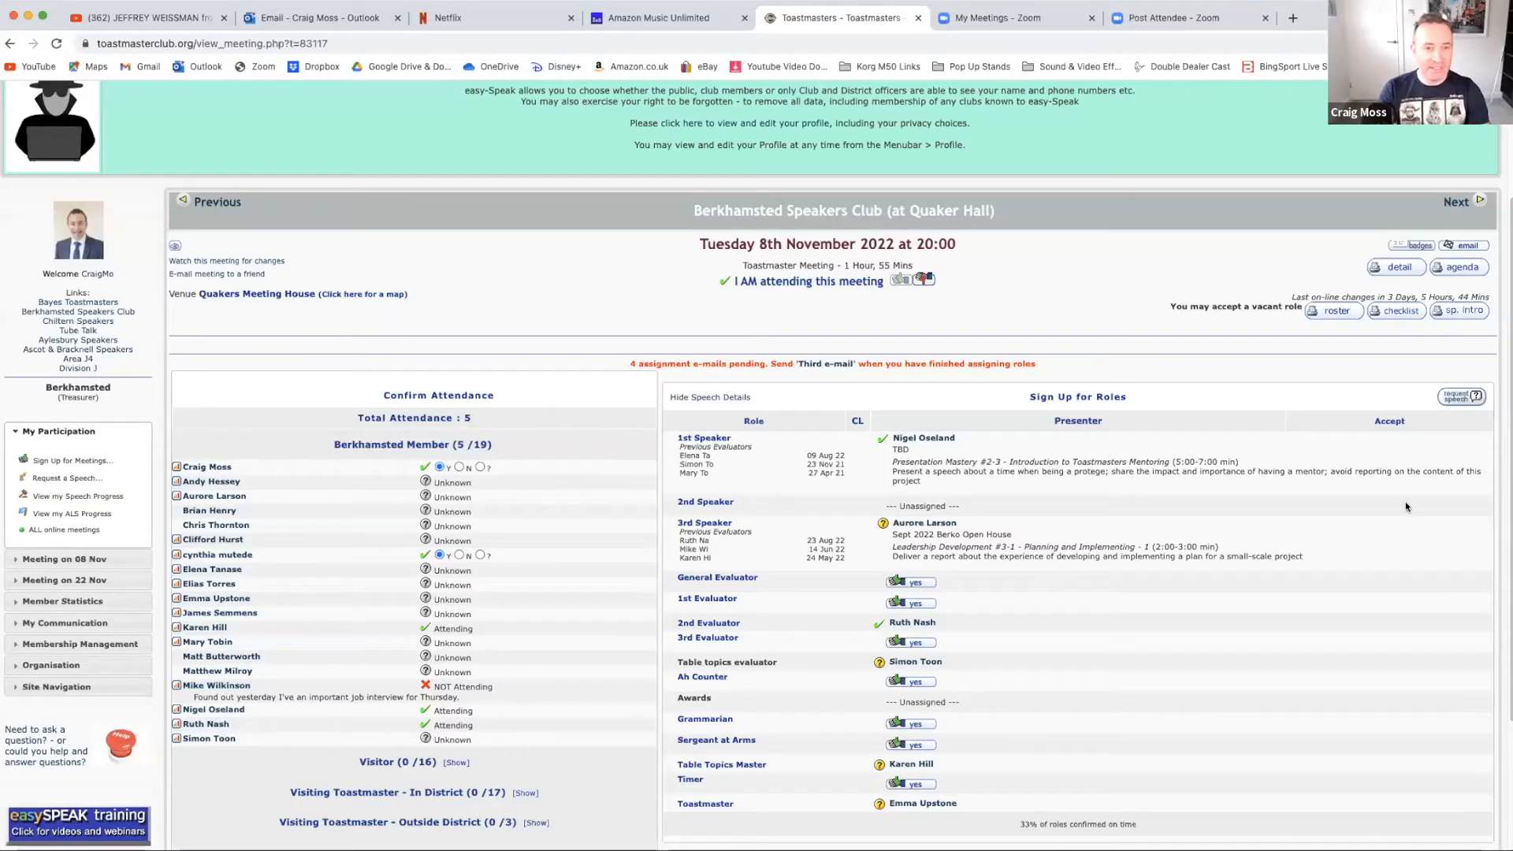
Step: View your own speech progress and examine the requested speeches and the workbook matrix
scroll(252, 247, up, 3)
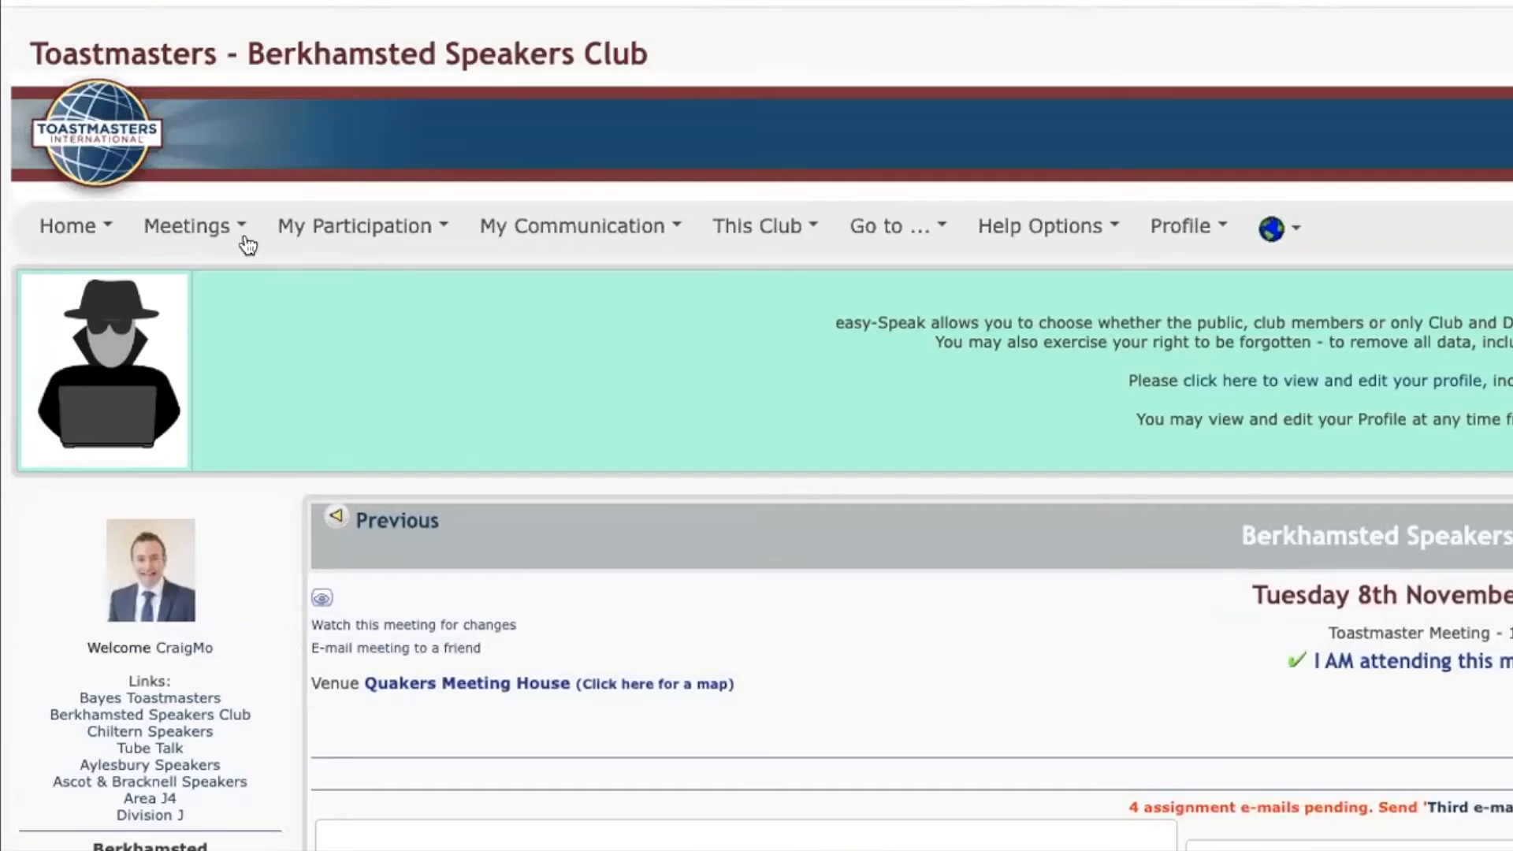
click(319, 227)
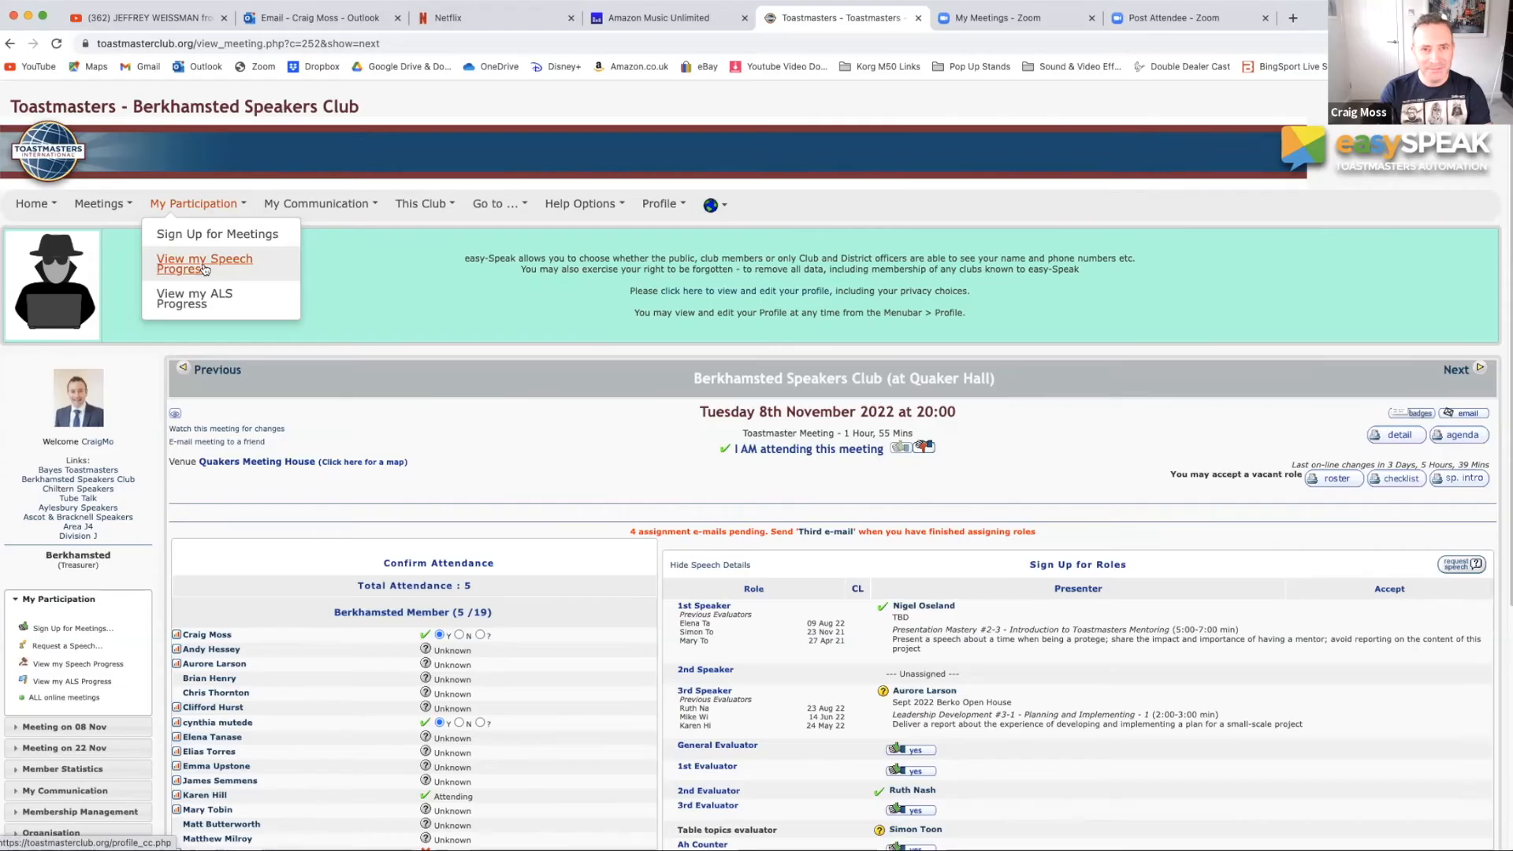
click(204, 270)
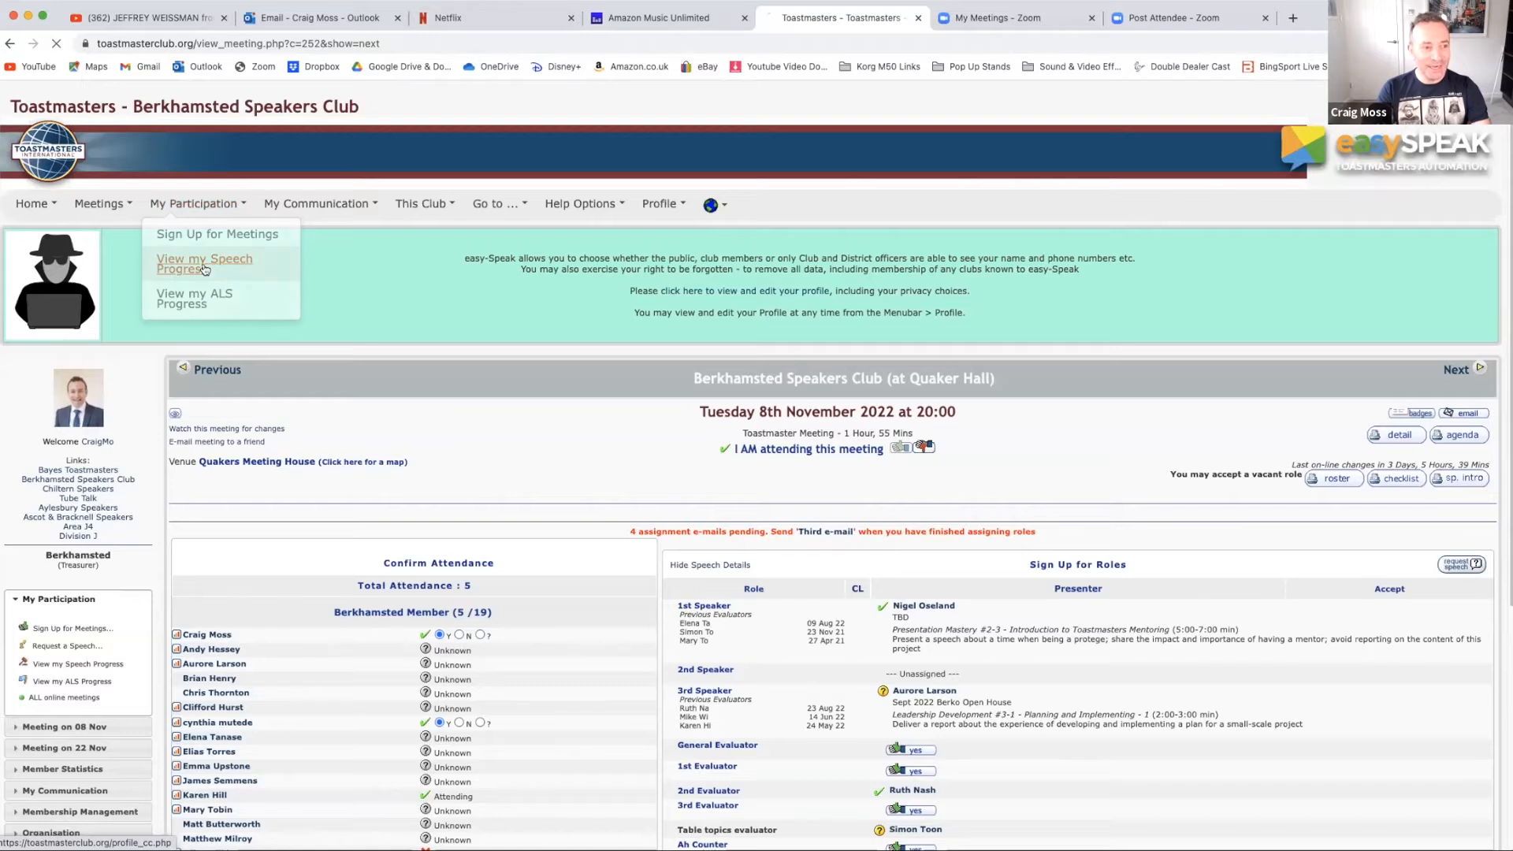
scroll(251, 306, down, 3)
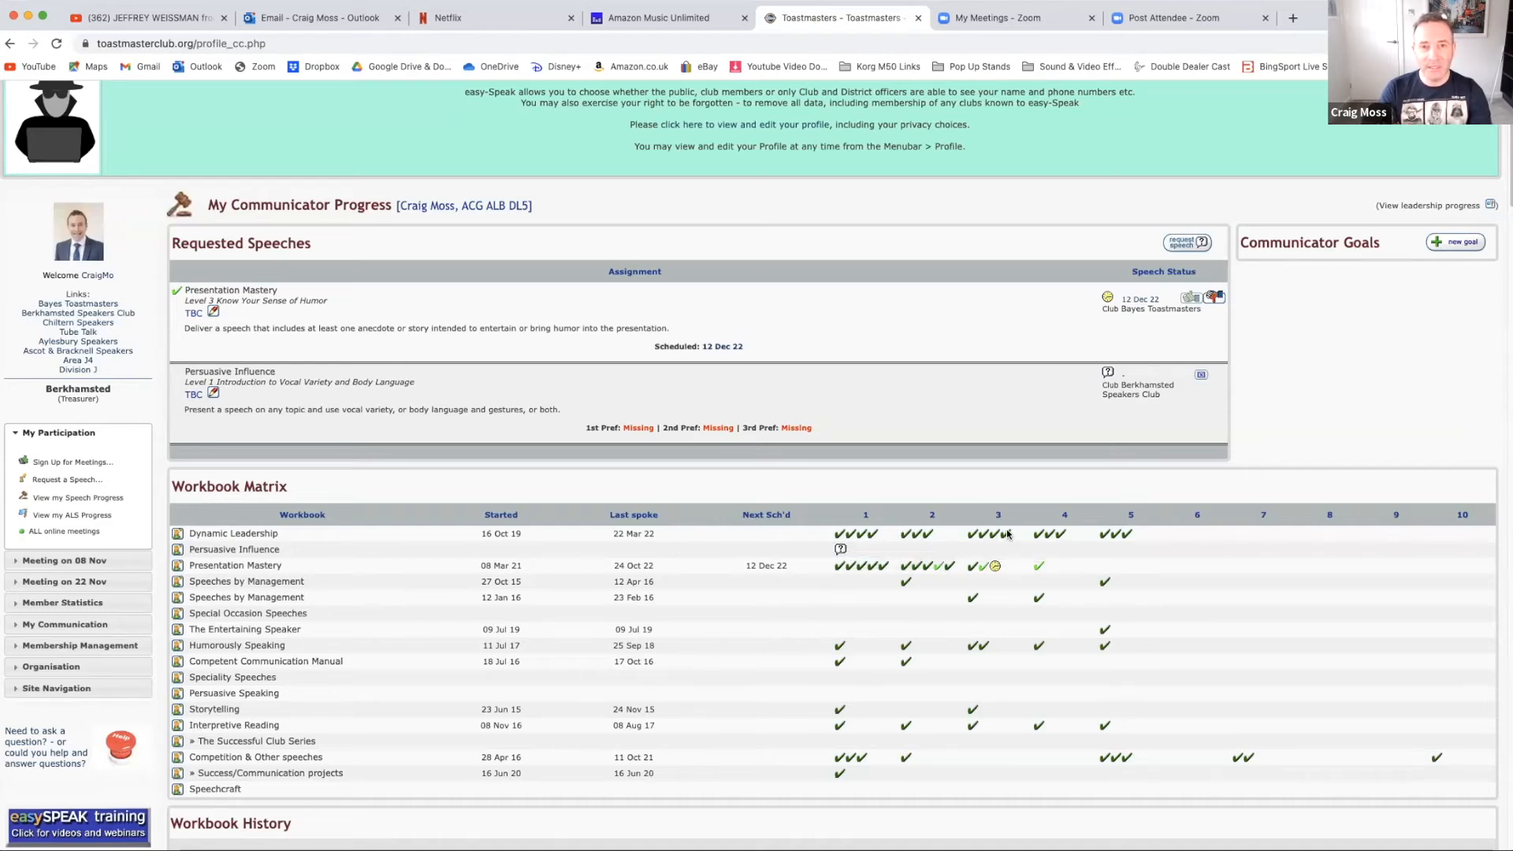
mouse_move(1007, 535)
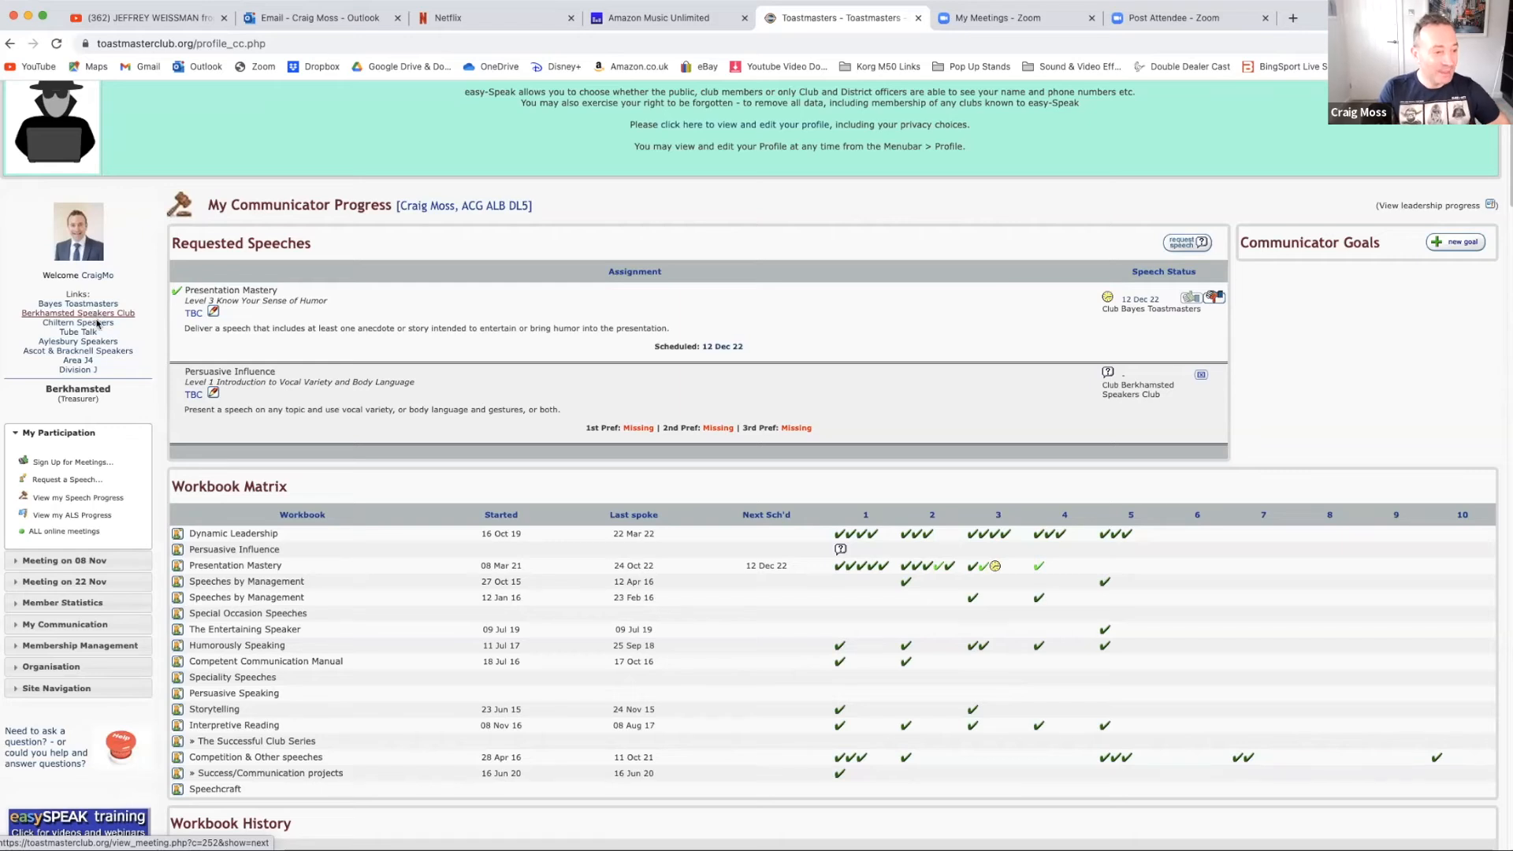
Step: Go to the next Bayes Toastmasters meeting on 14 November 2022 and view its printable agenda
click(78, 304)
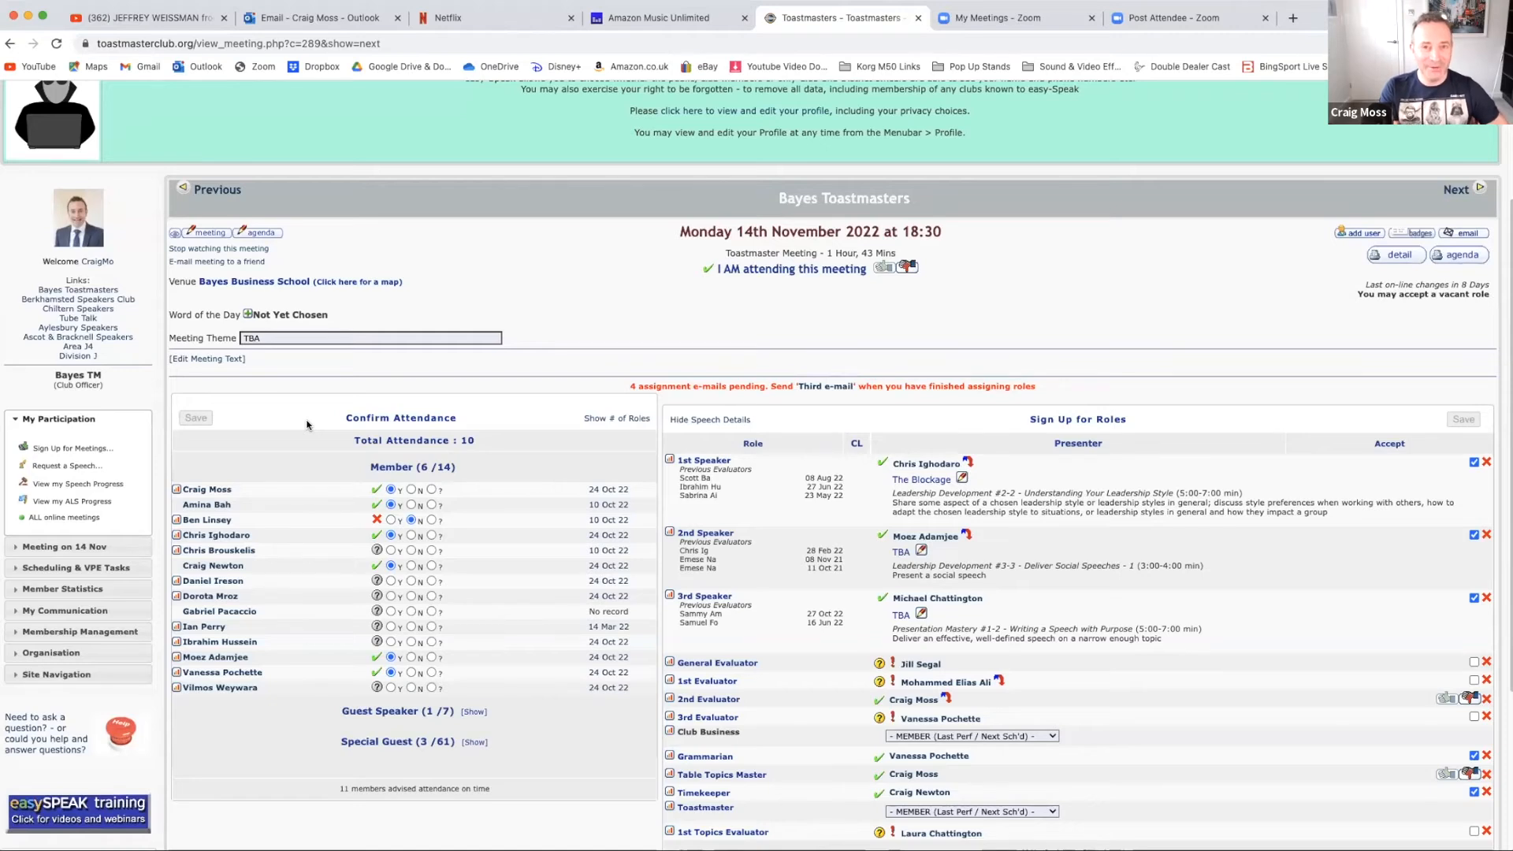
scroll(308, 425, down, 1)
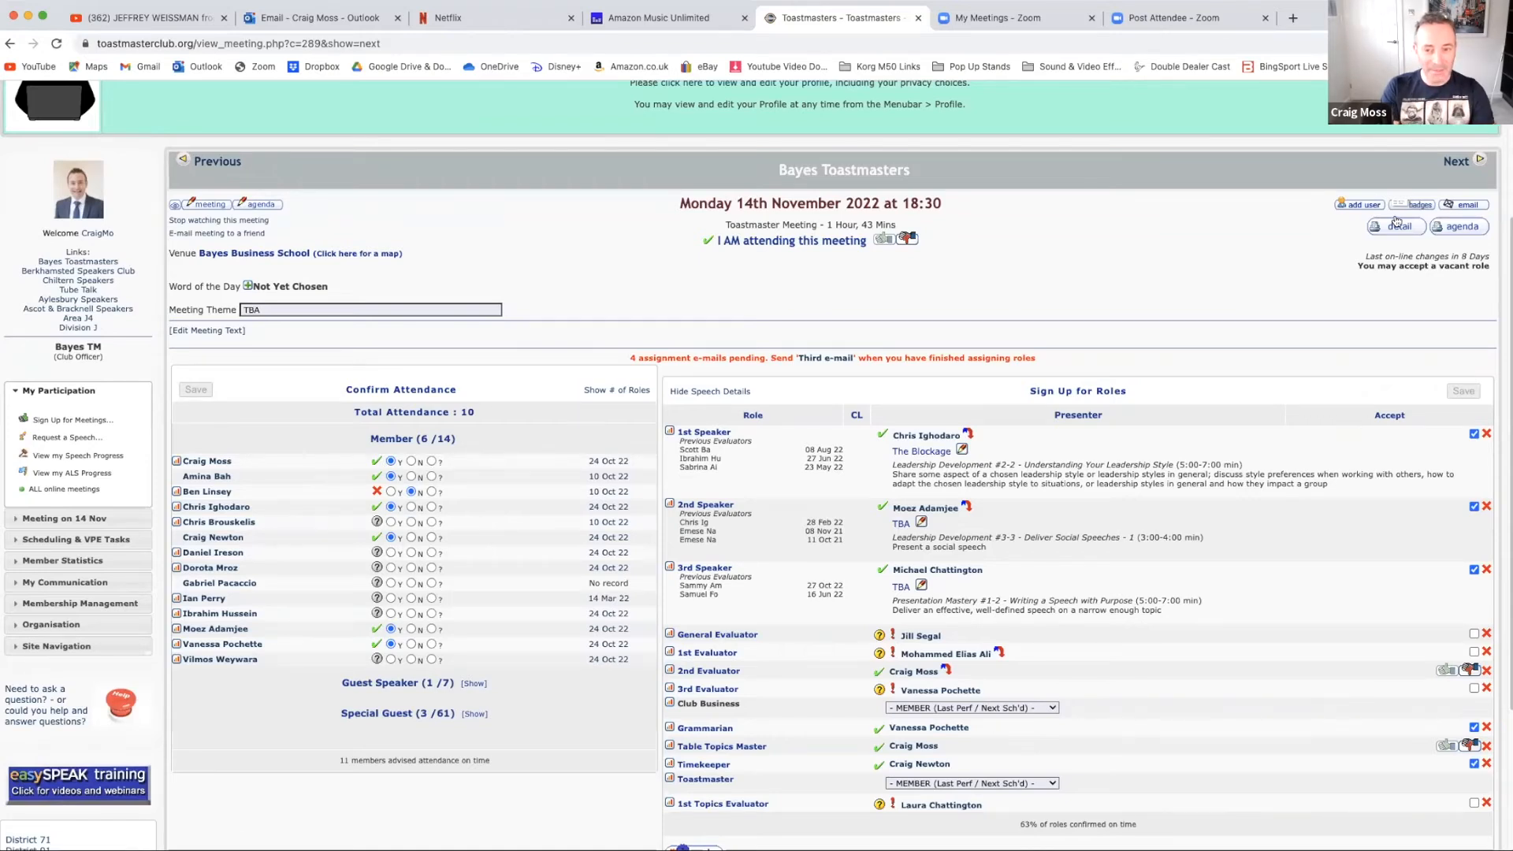
click(1456, 233)
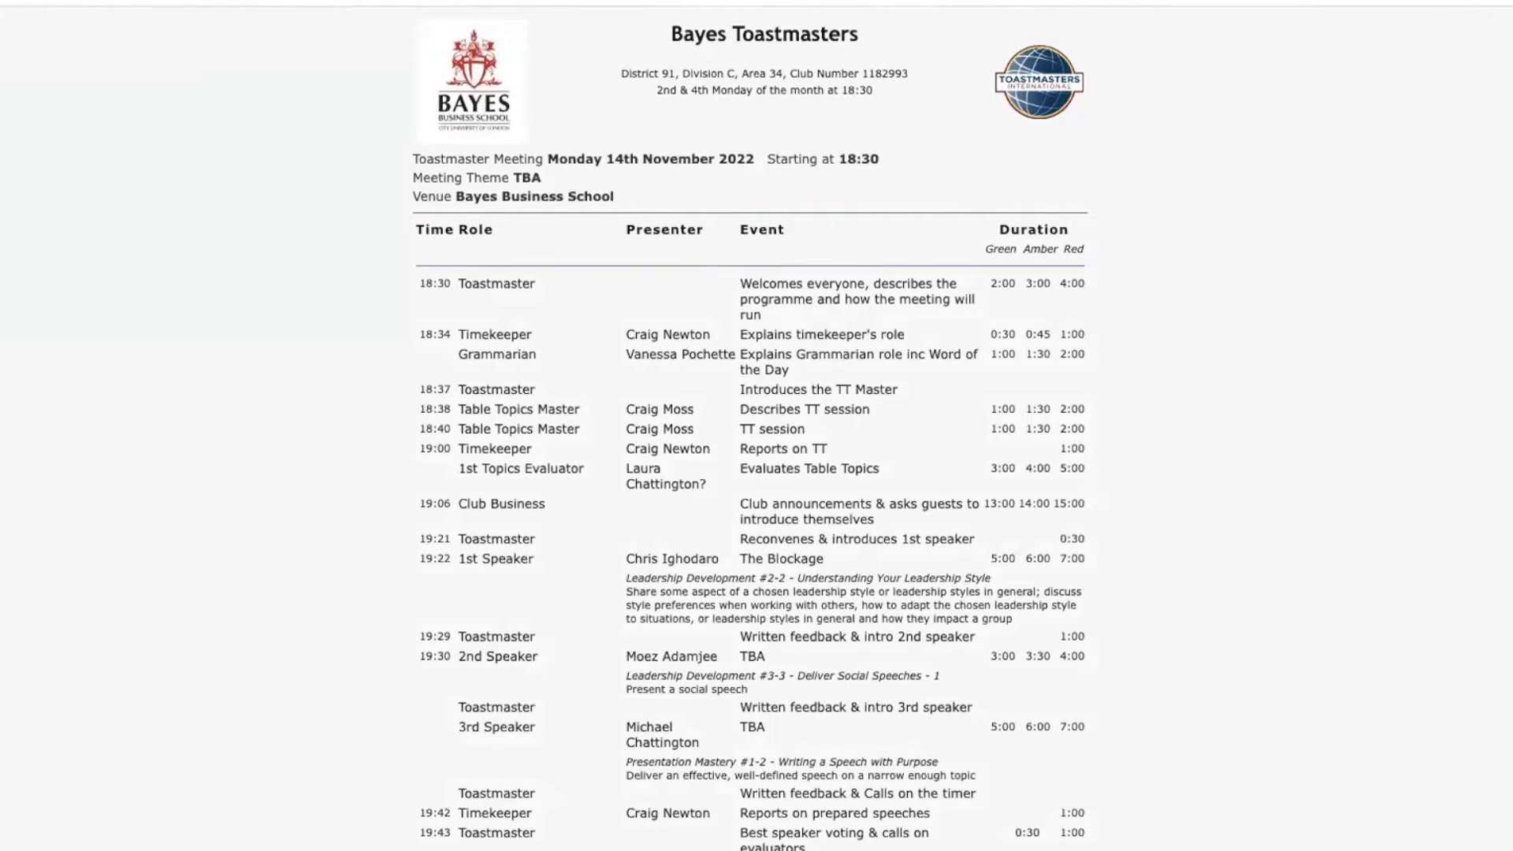
Step: Read through the printable agenda of the Bayes Toastmasters meeting on 14 November 2022, including roles, presenters and durations
scroll(734, 230, down, 1)
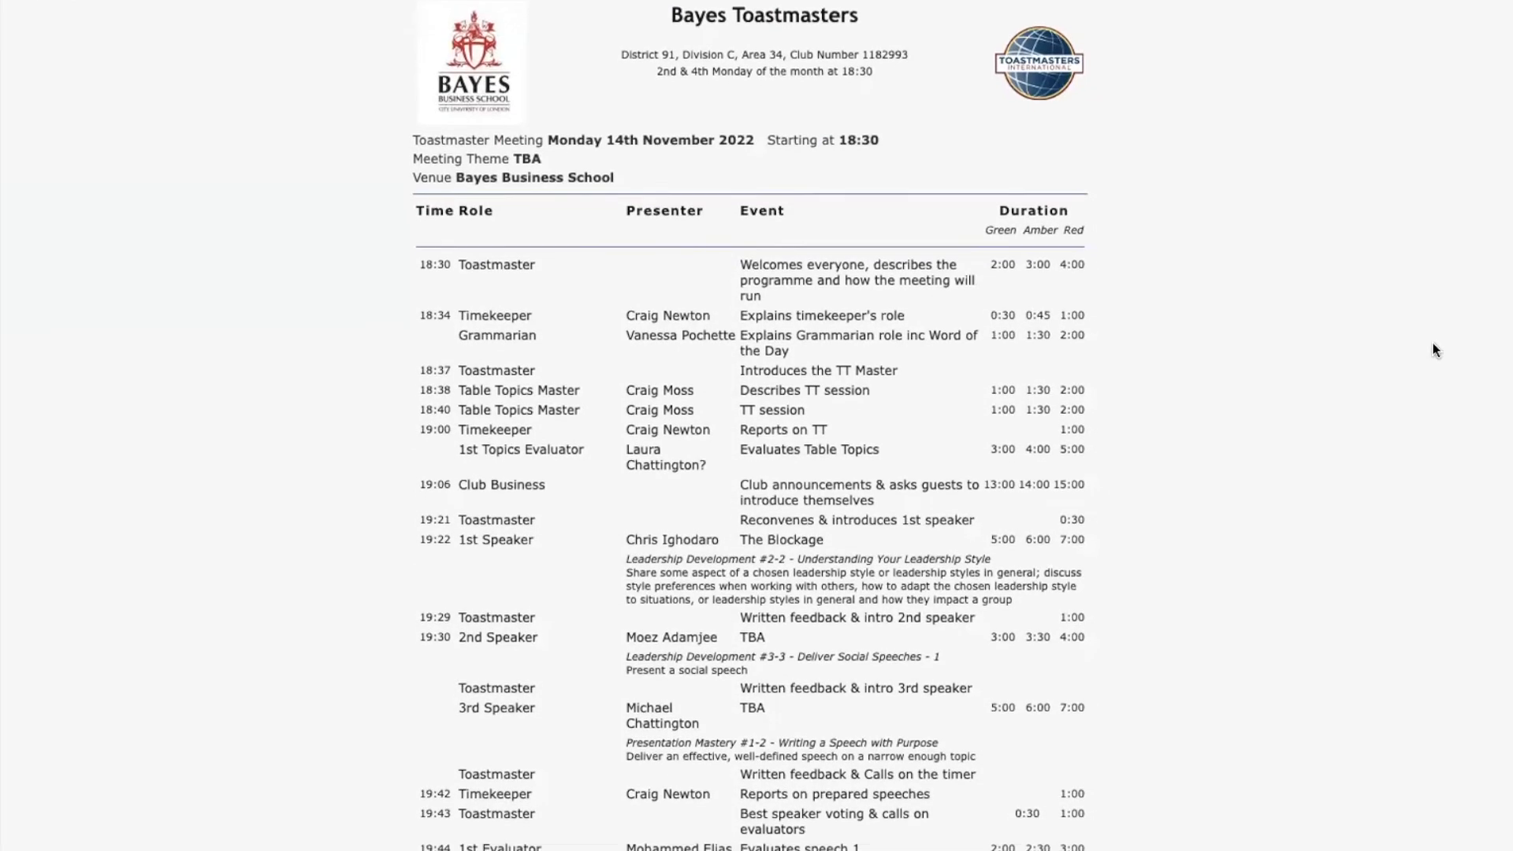
scroll(734, 230, down, 2)
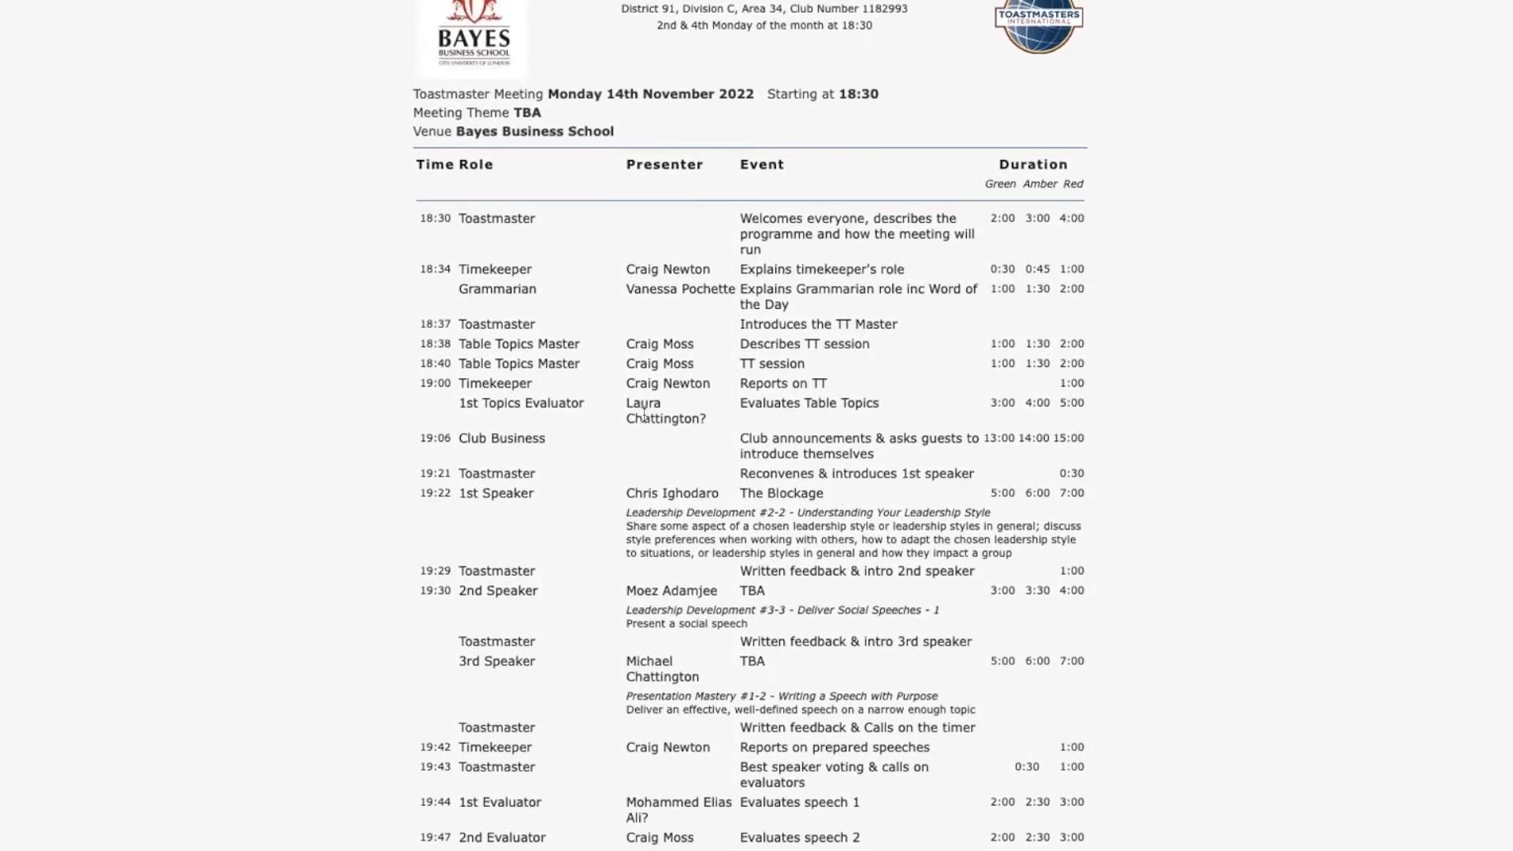
scroll(674, 713, down, 2)
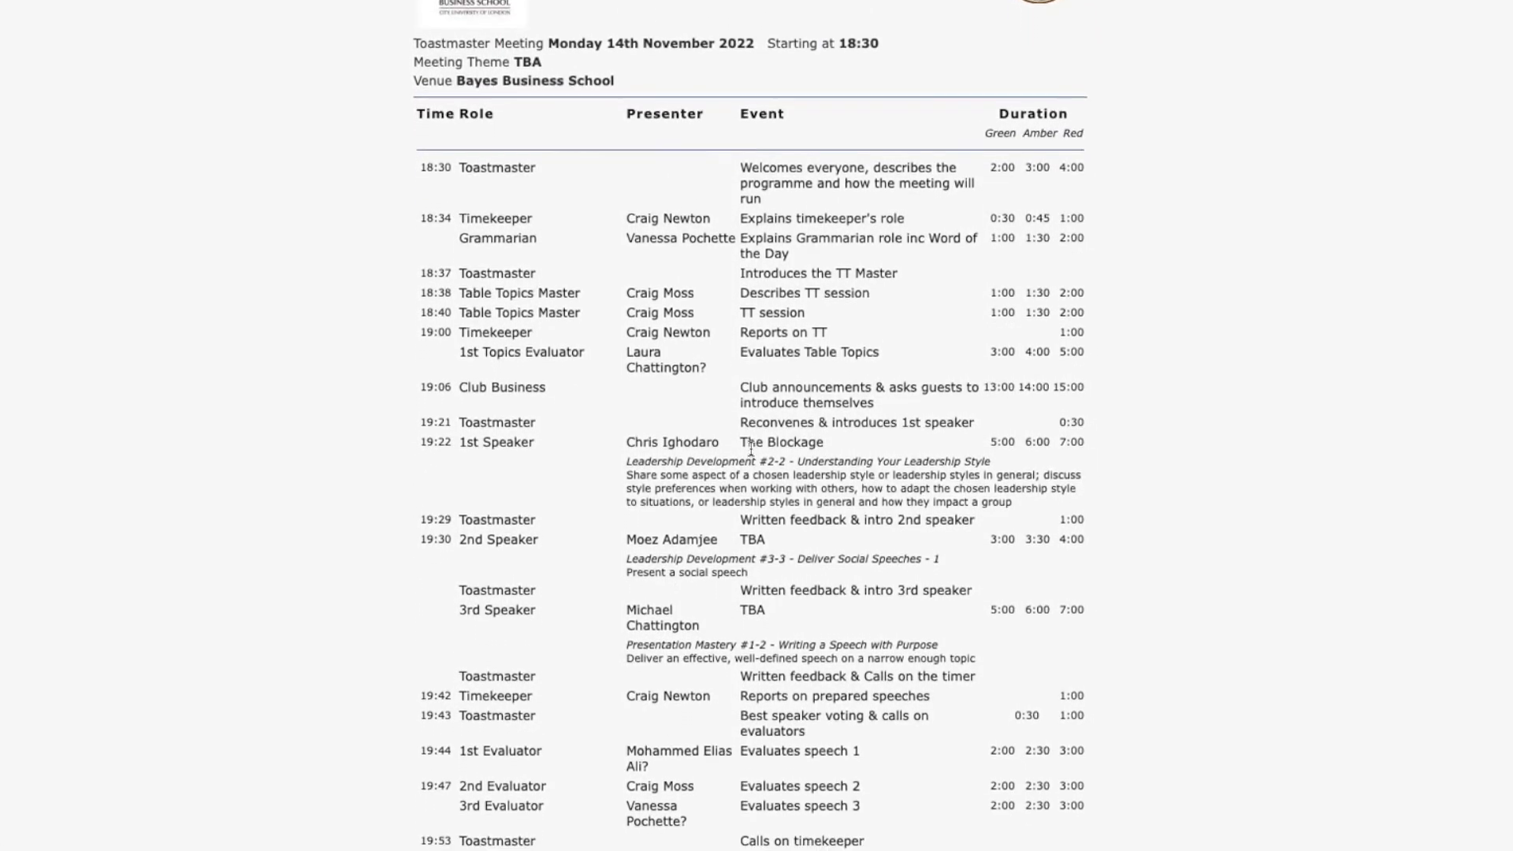
scroll(952, 68, down, 2)
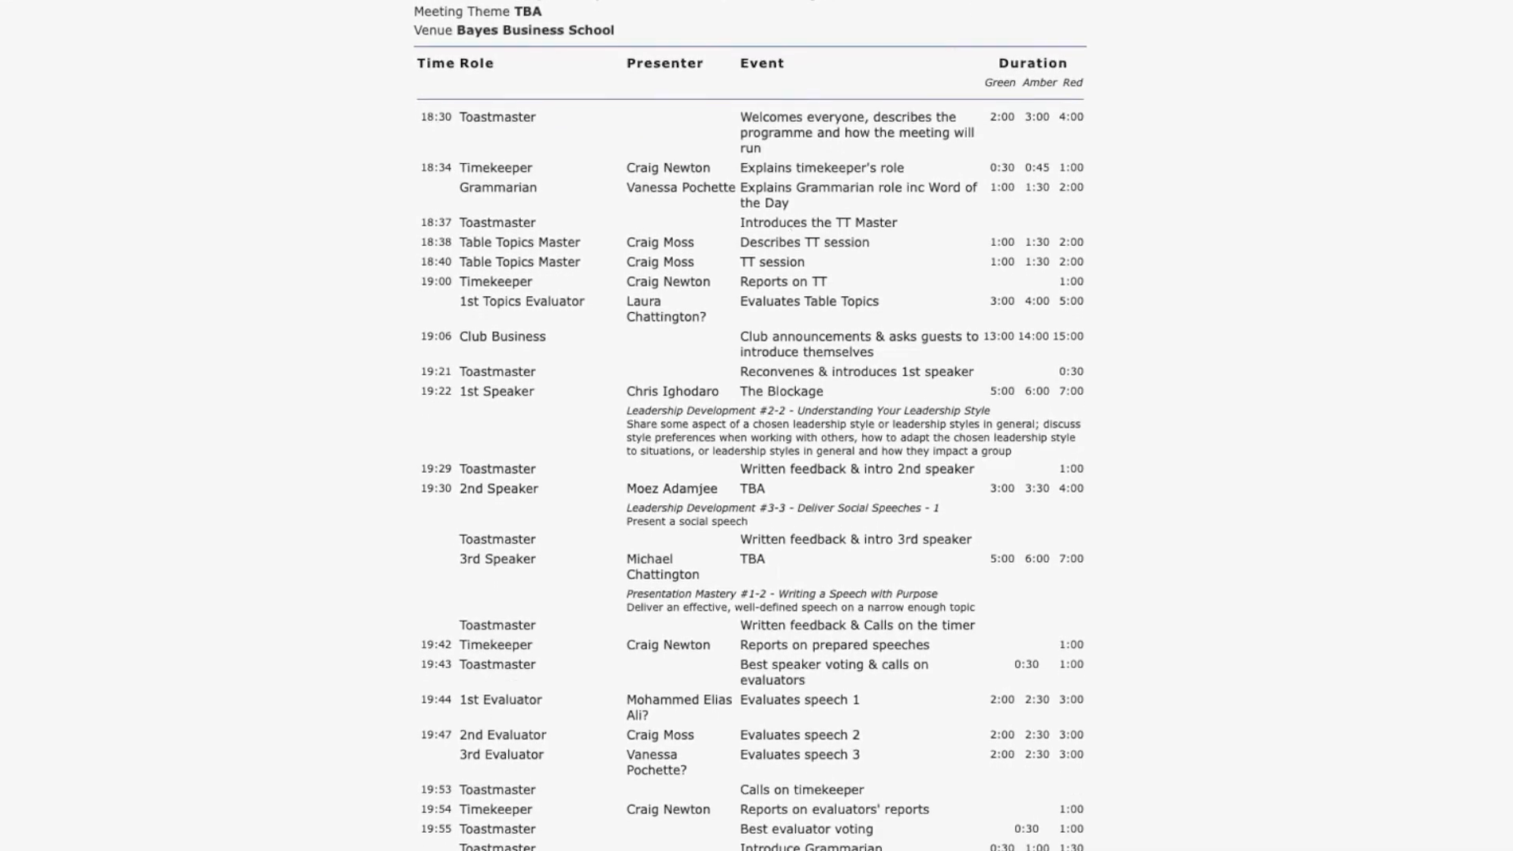
scroll(750, 425, down, 2)
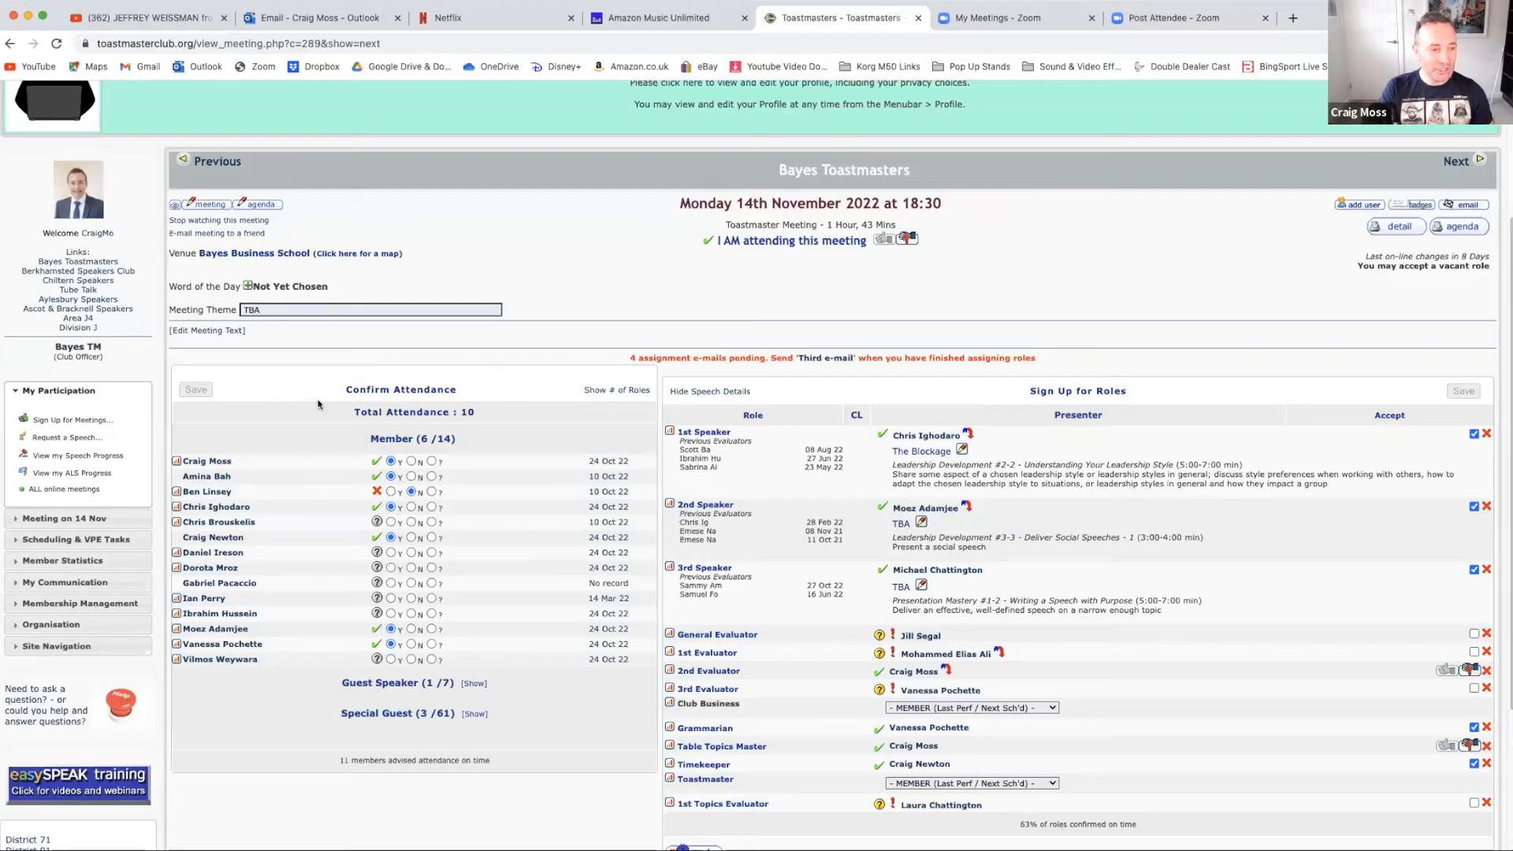
Step: Switch to Berkhamsted Speakers Club, view its 22 November 2022 meeting and go back to the roles of the 8 November meeting
click(78, 271)
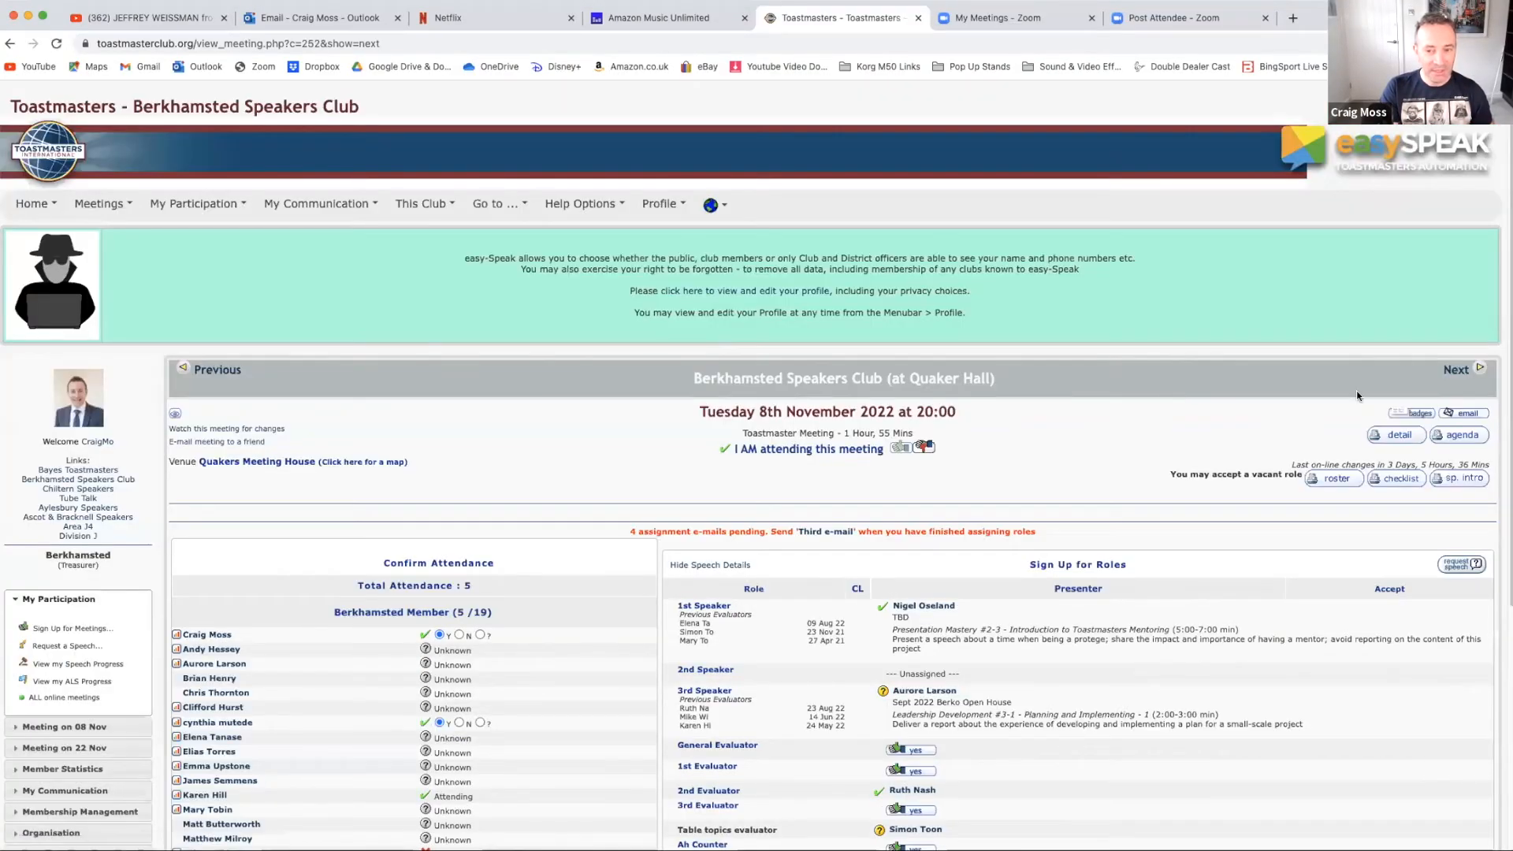
click(1445, 371)
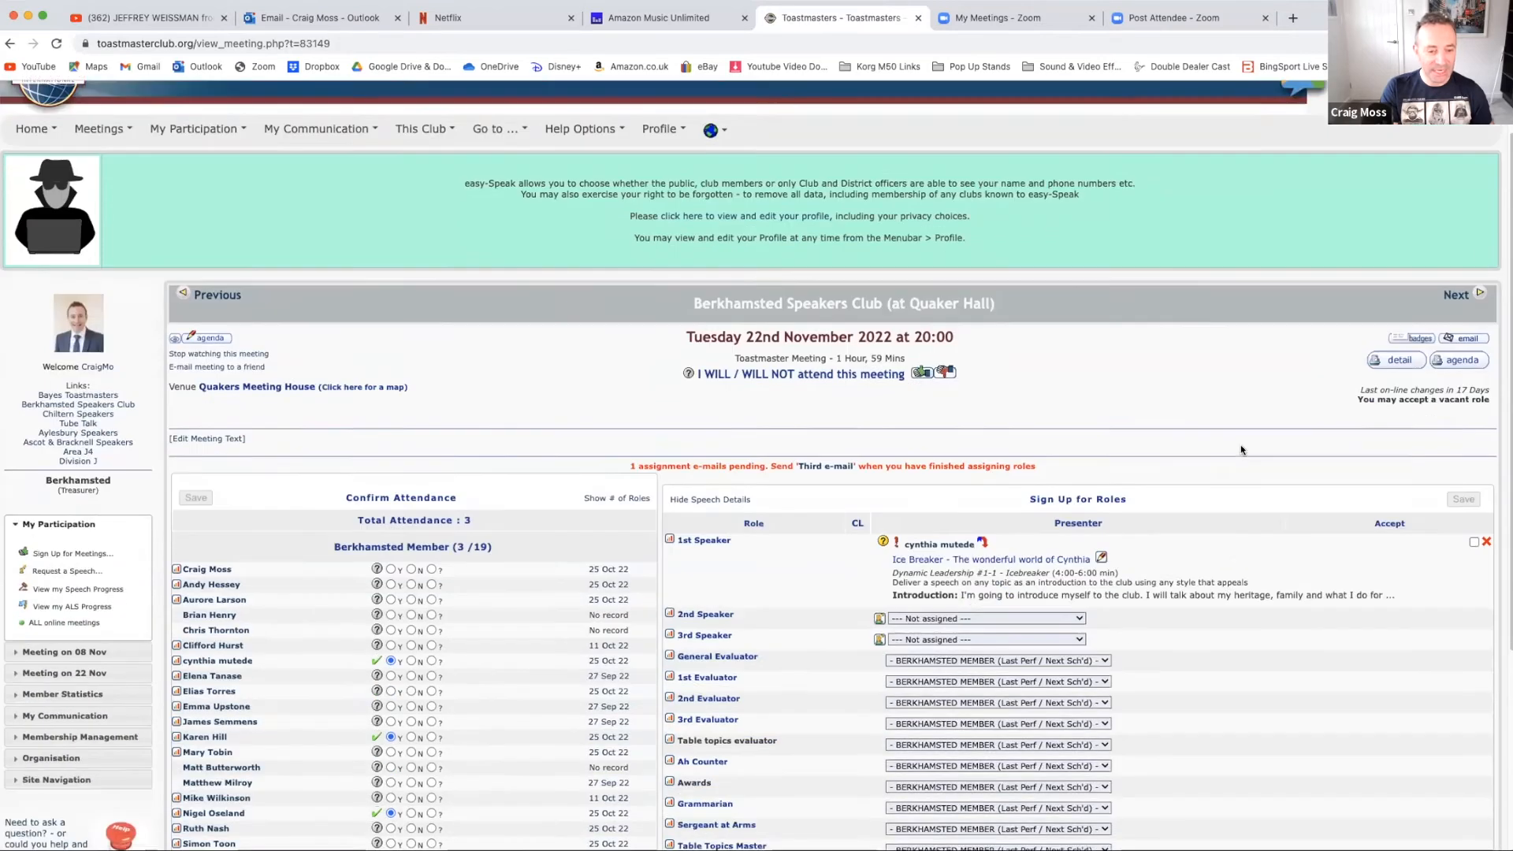
scroll(1233, 420, down, 3)
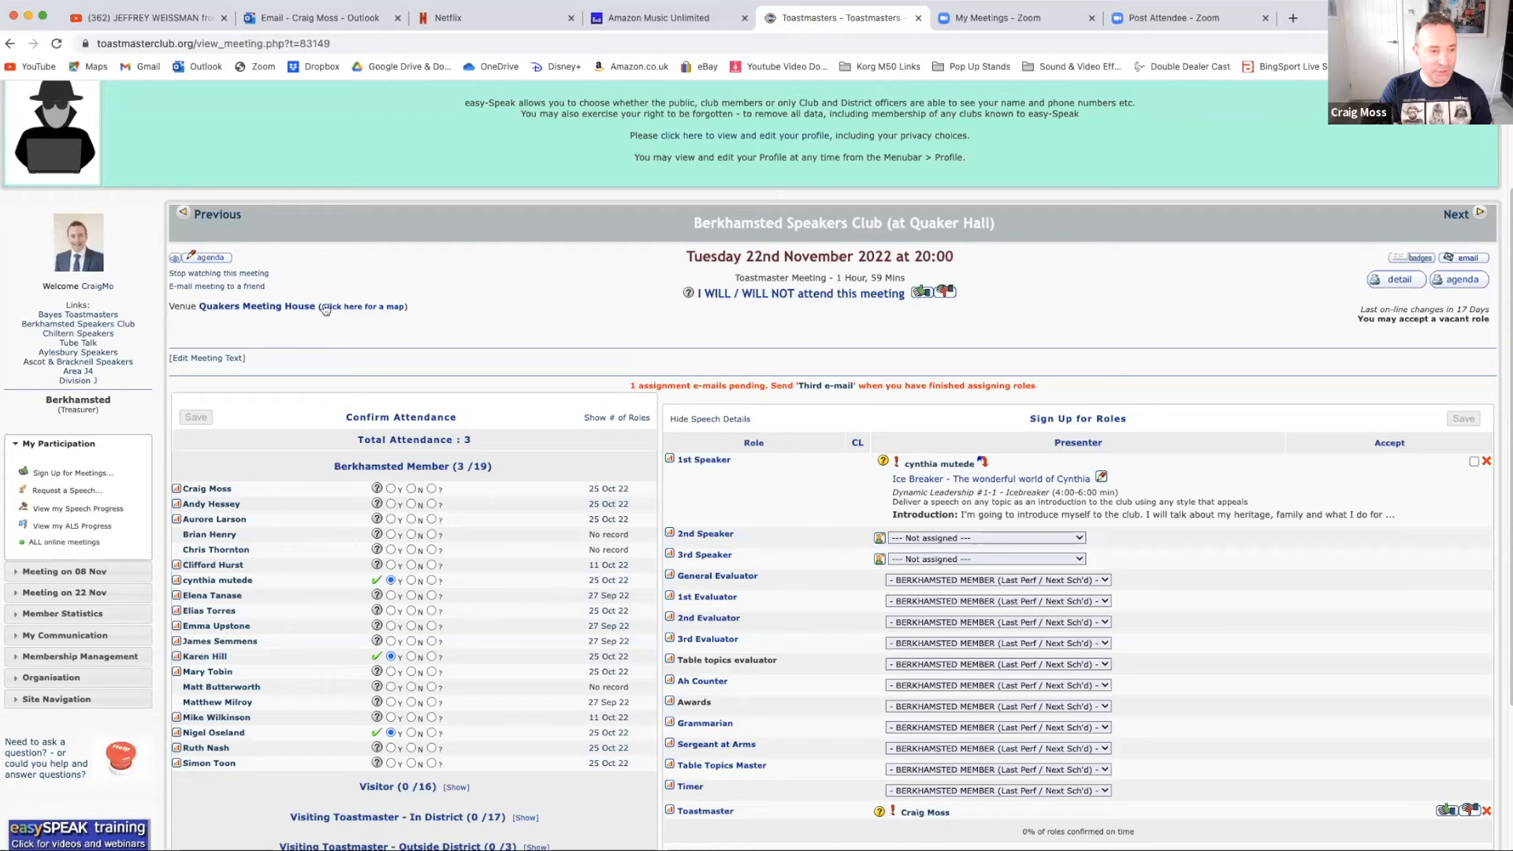
click(208, 219)
scroll(899, 498, down, 5)
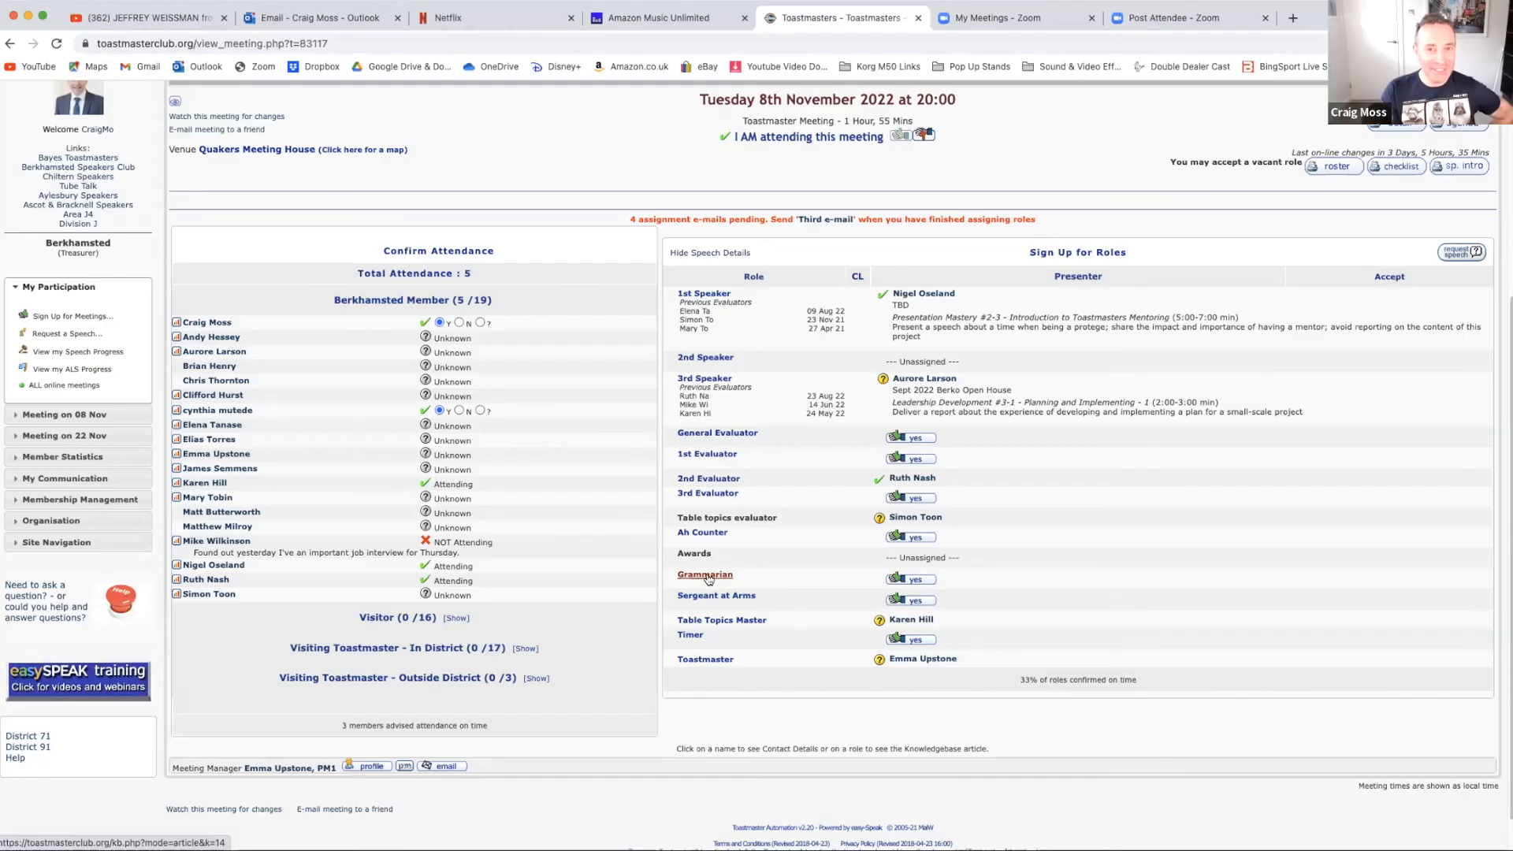
Step: Read the Knowledge Base article for the Grammarian role and return to the 8 November meeting
click(706, 576)
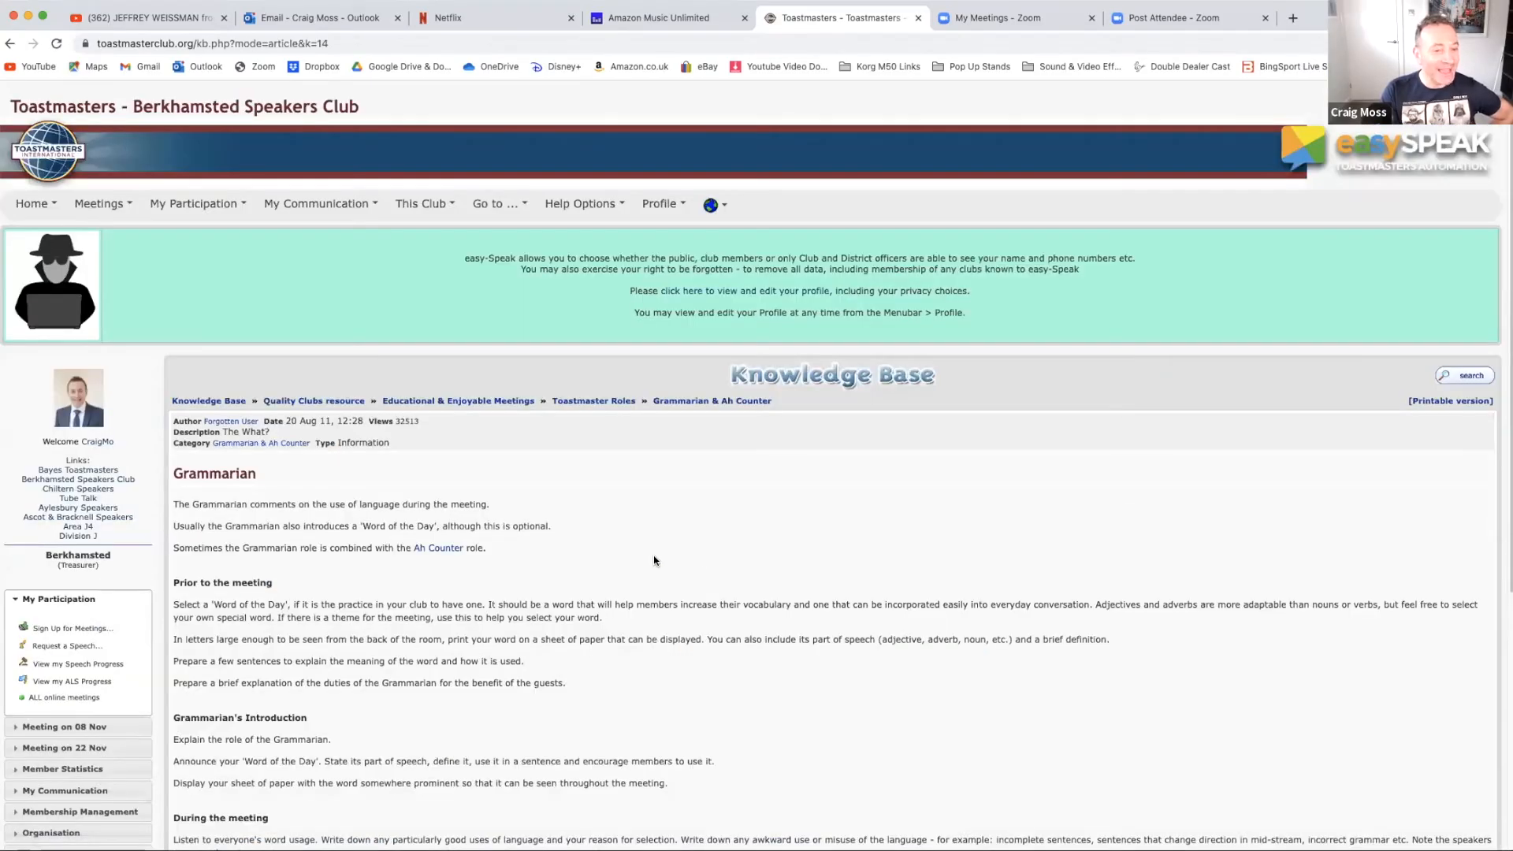
scroll(654, 561, down, 2)
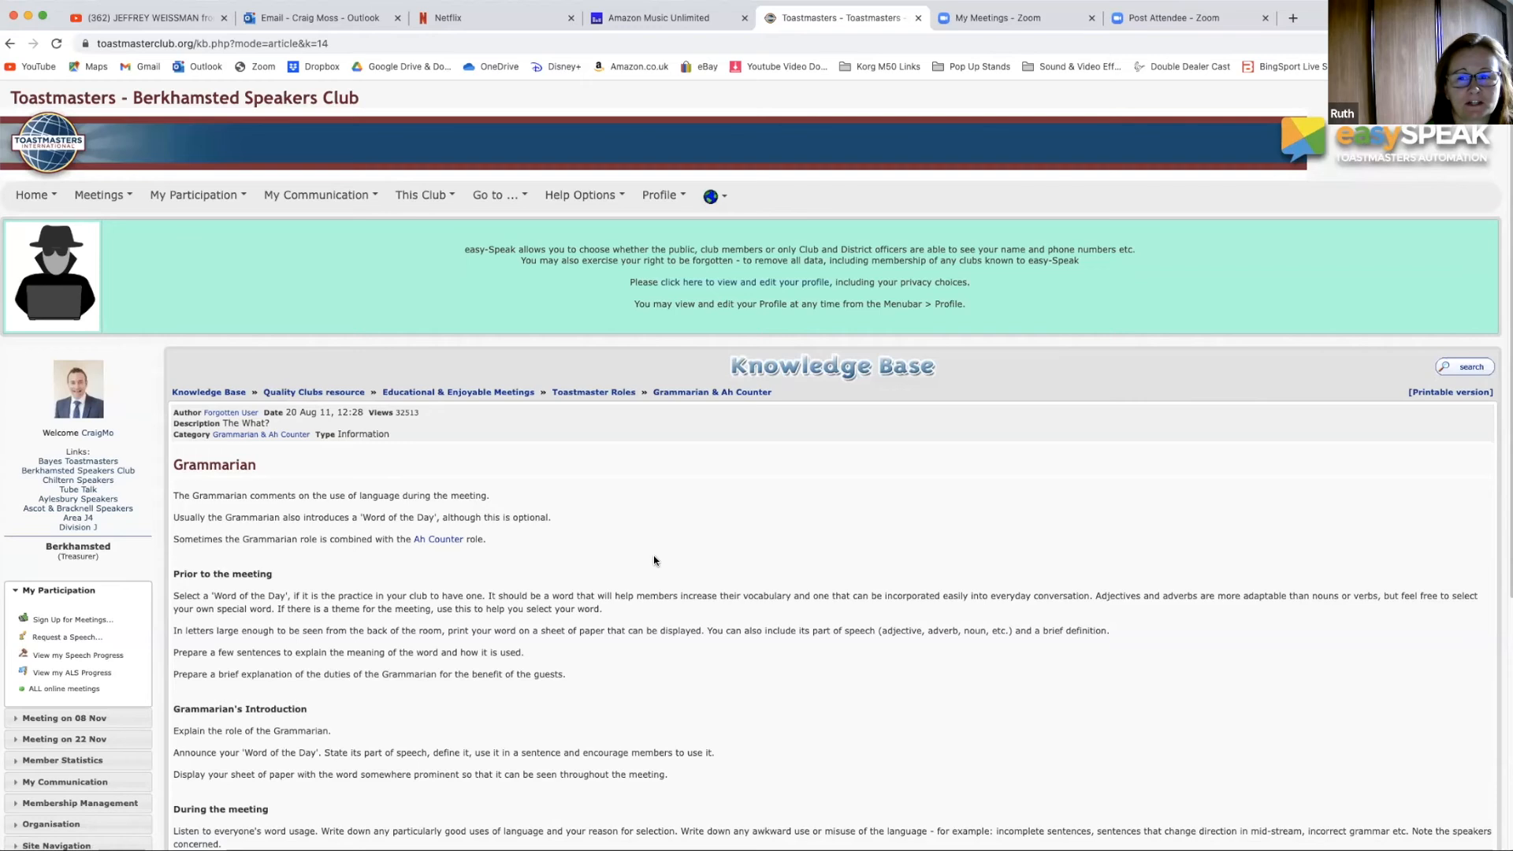
scroll(654, 561, down, 1)
scroll(654, 561, up, 2)
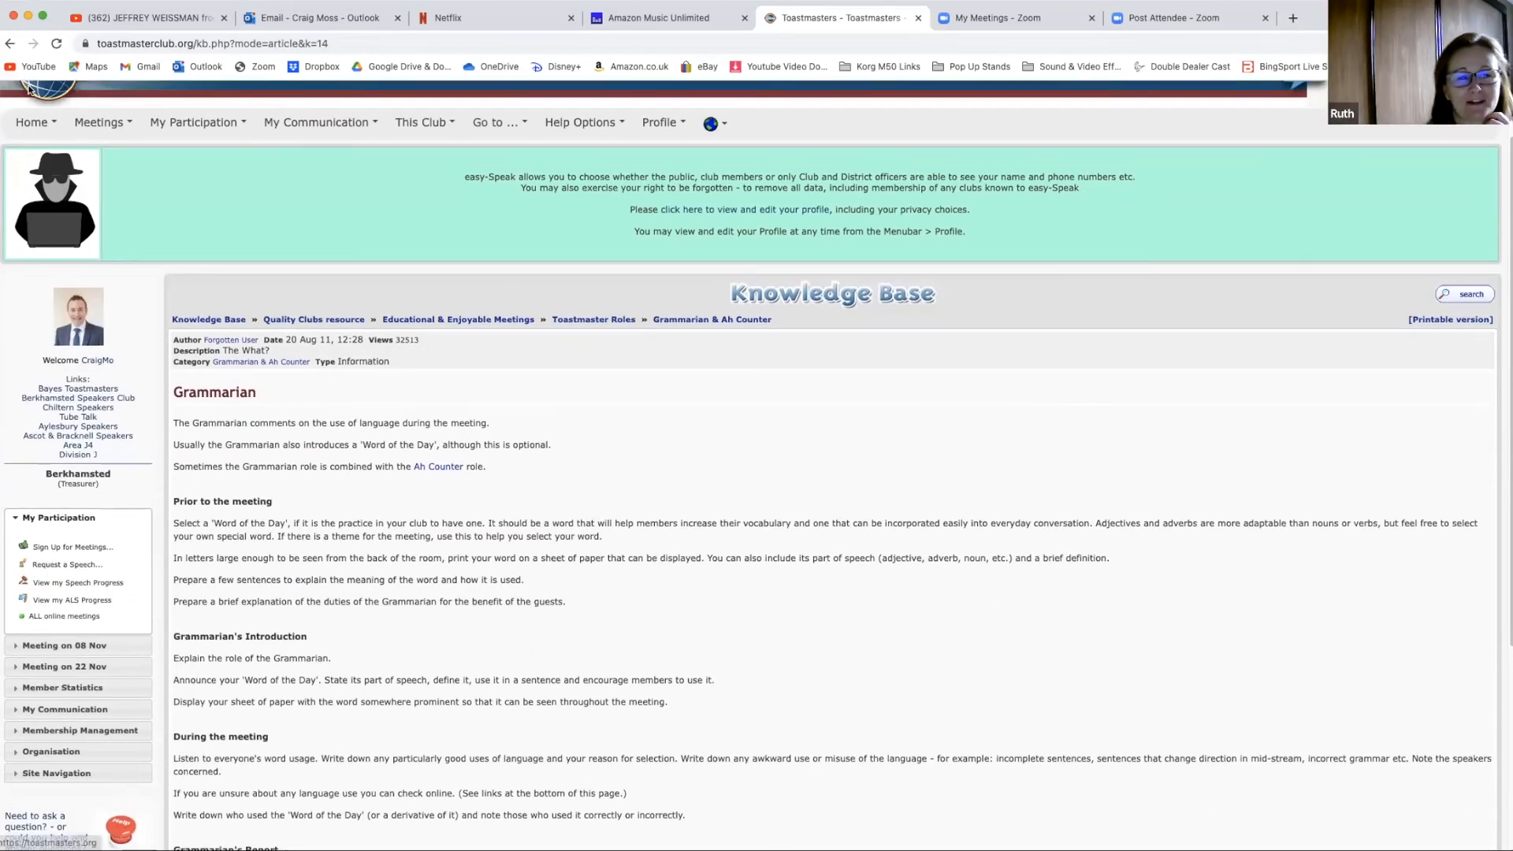
click(9, 44)
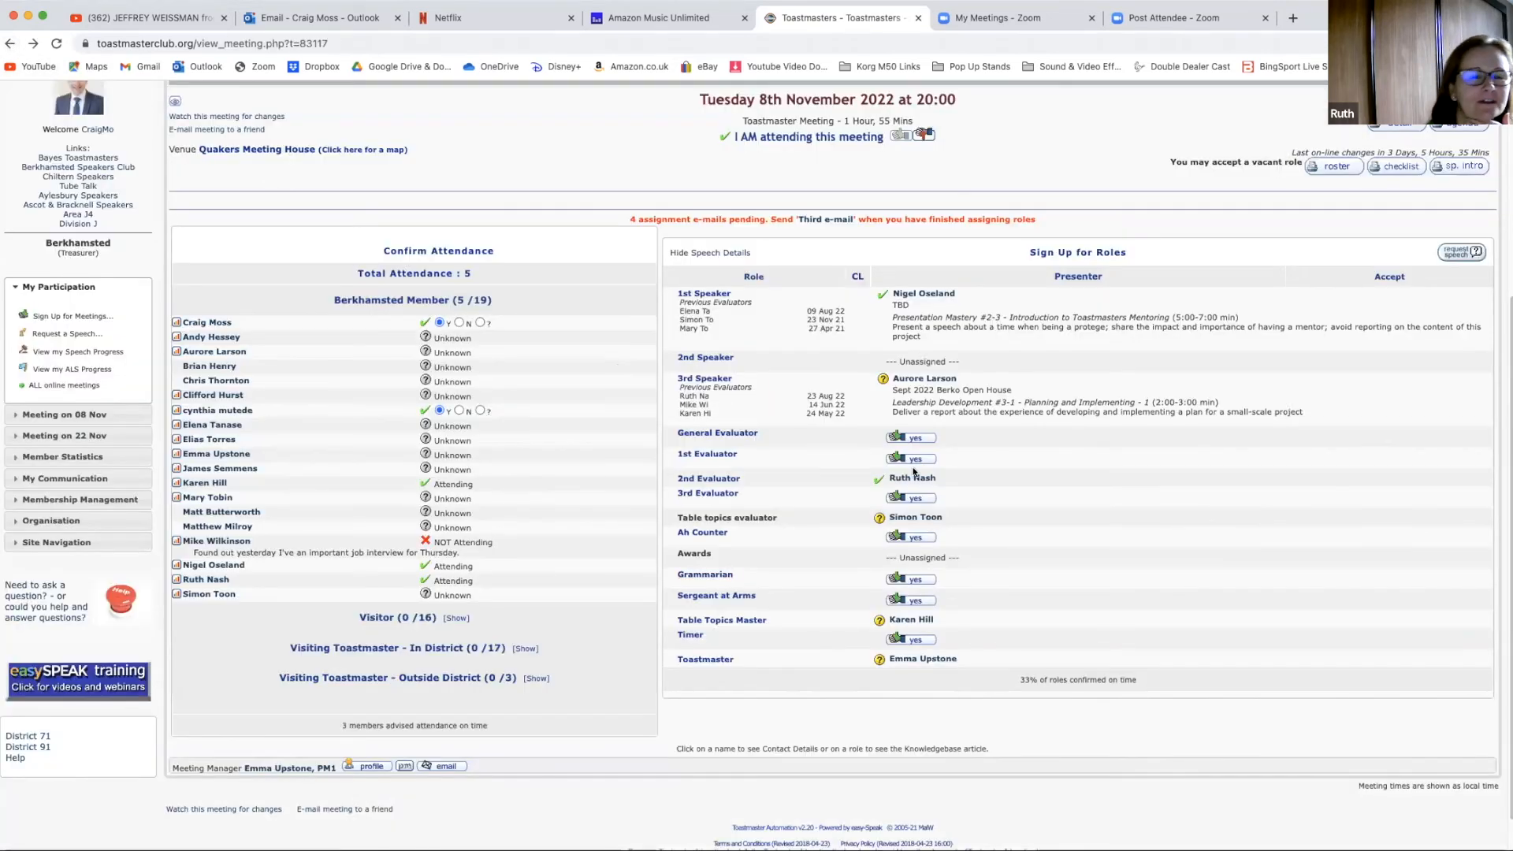
Step: Look through the Knowledge Base article linked from the Ah Counter role and return to the meeting page
click(686, 533)
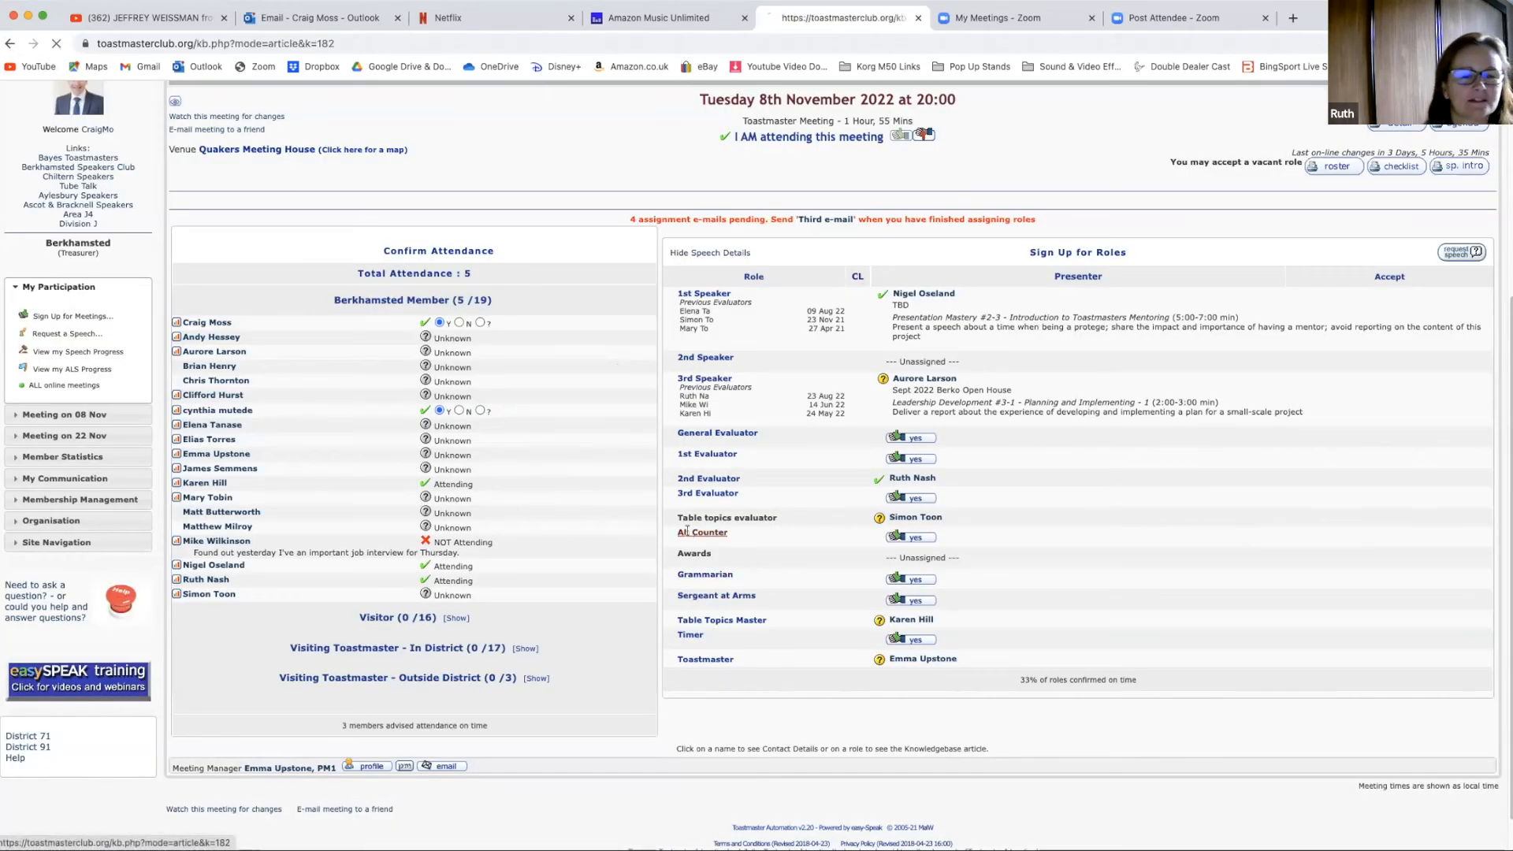
scroll(694, 539, down, 2)
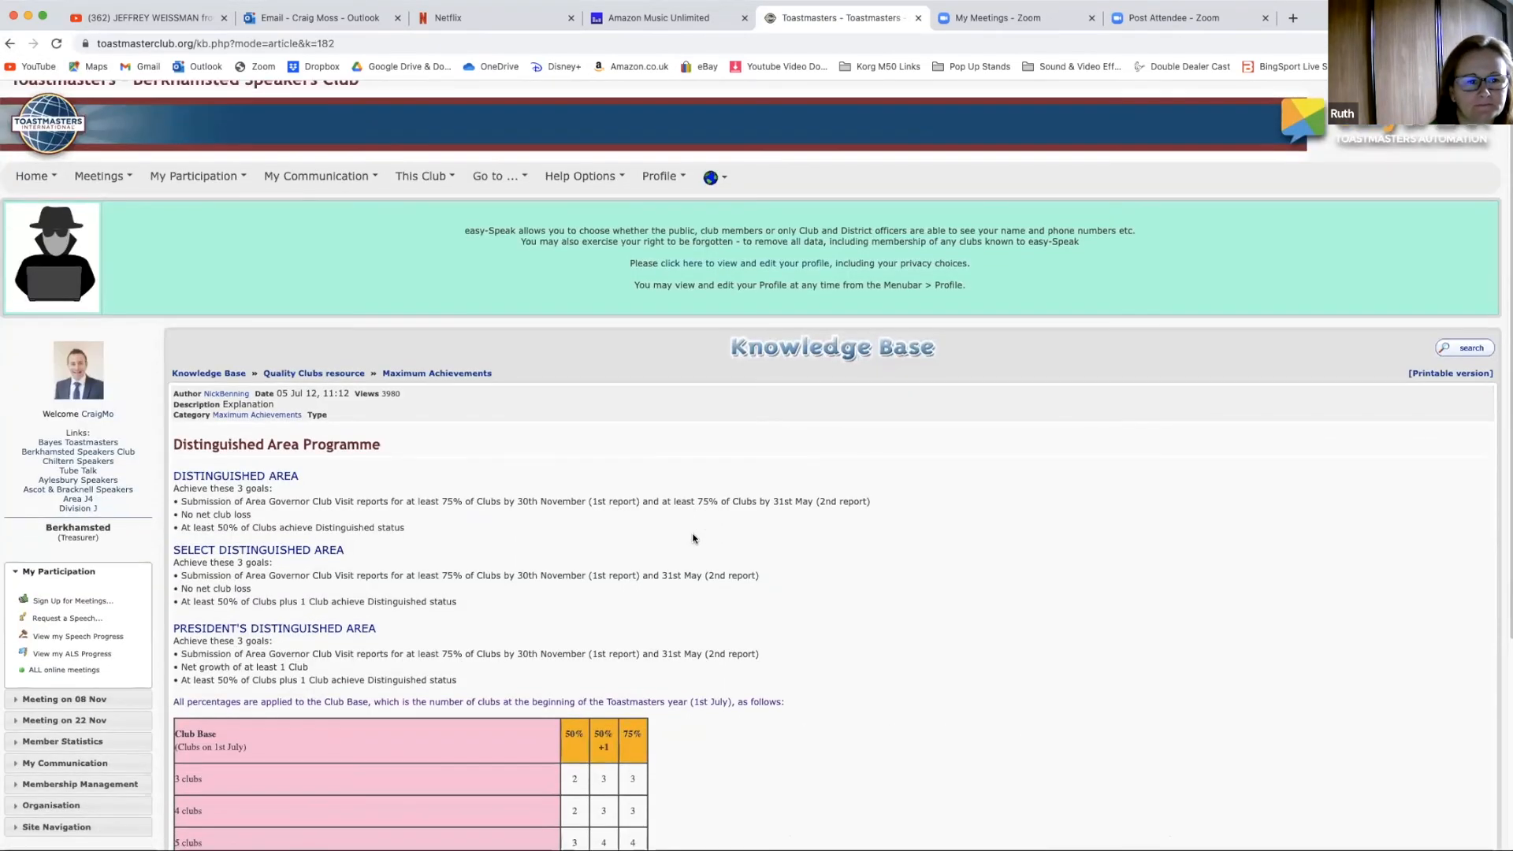
scroll(693, 538, down, 3)
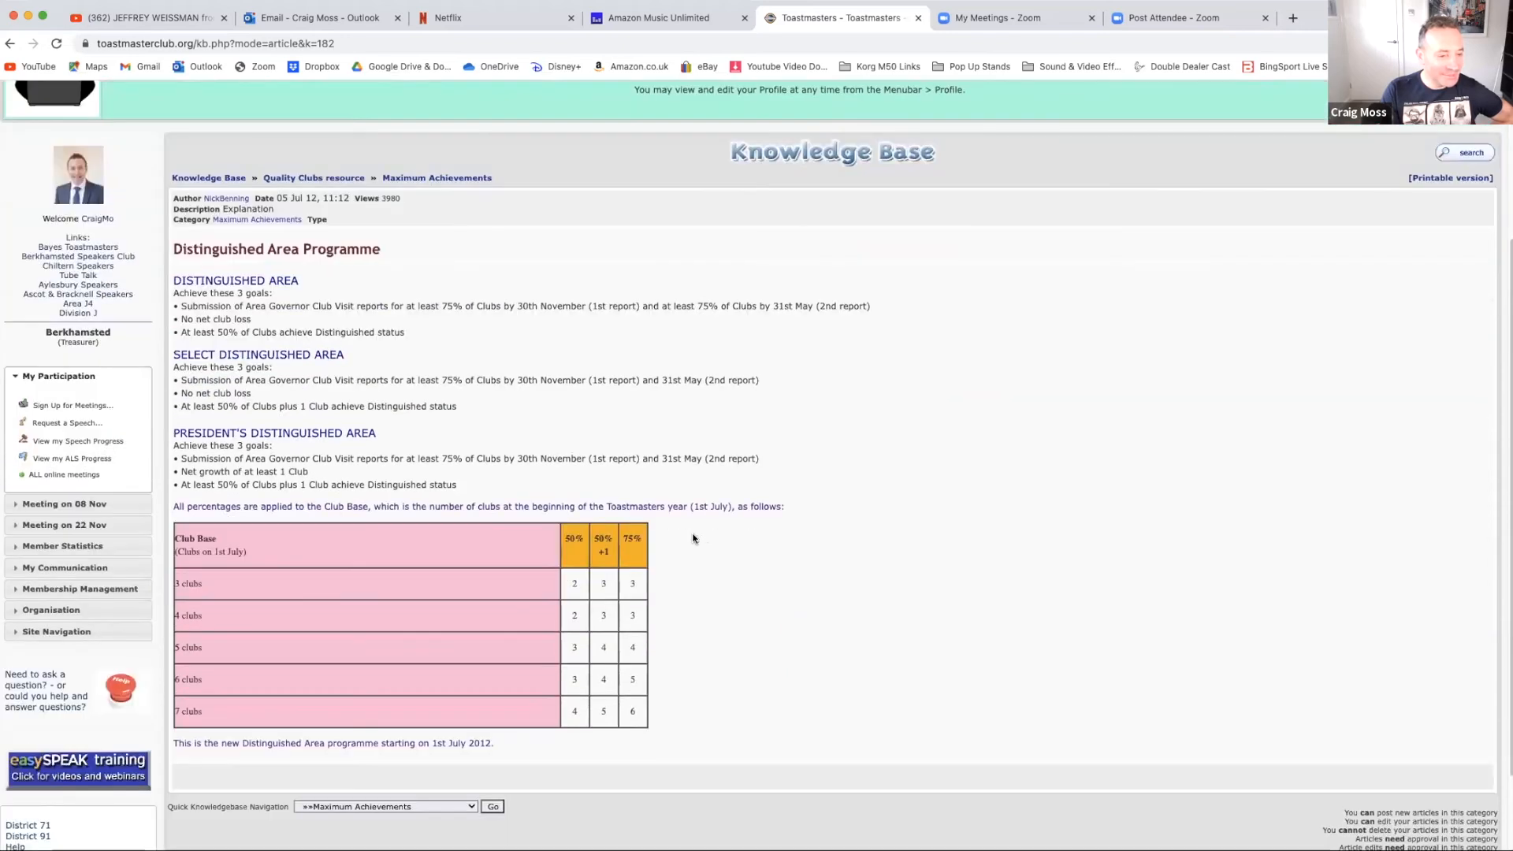
scroll(693, 535, up, 1)
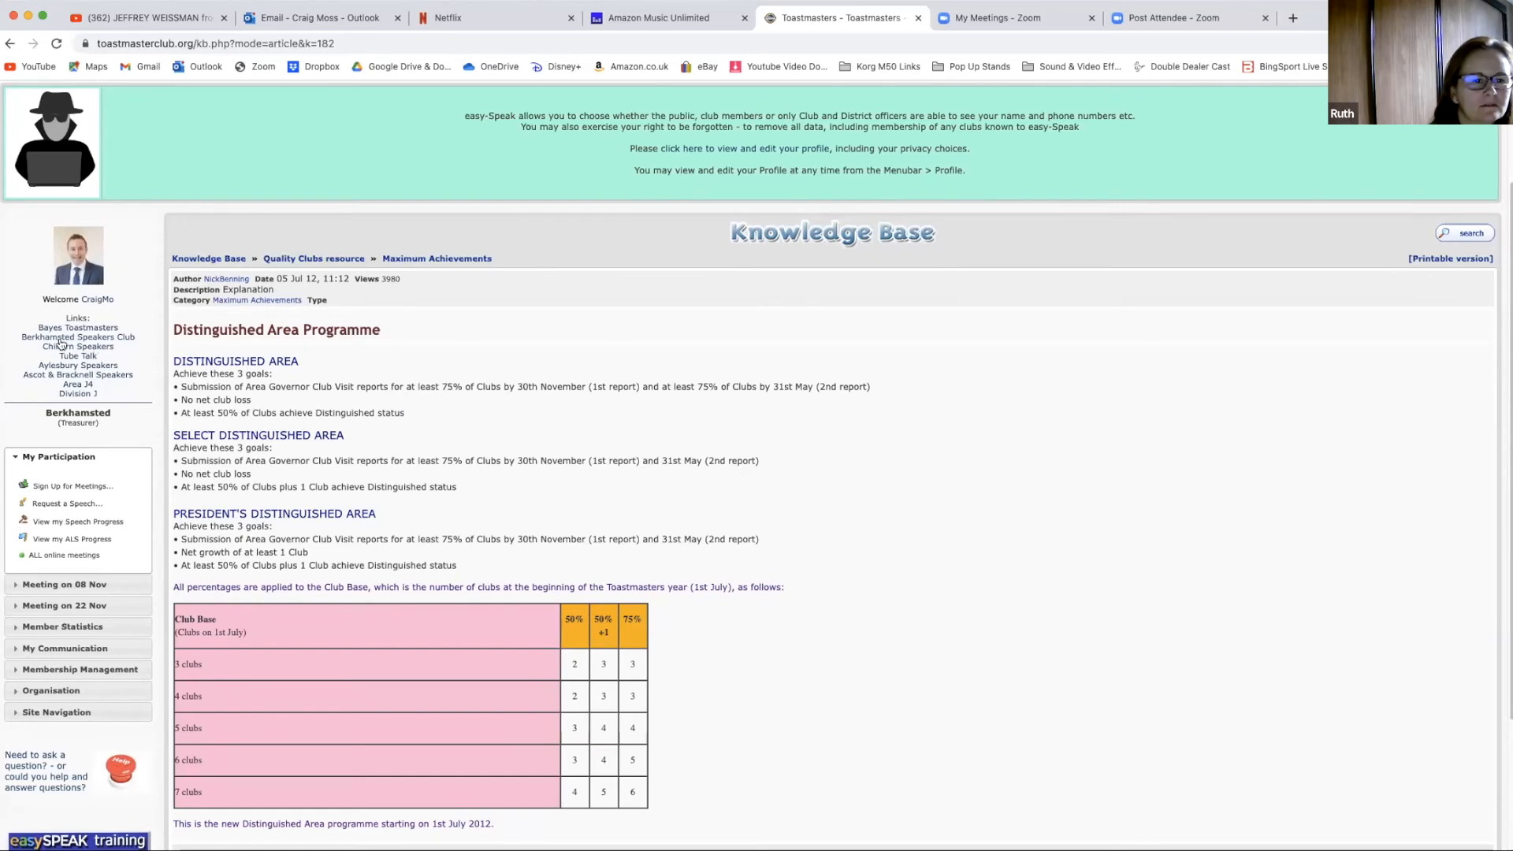
click(8, 43)
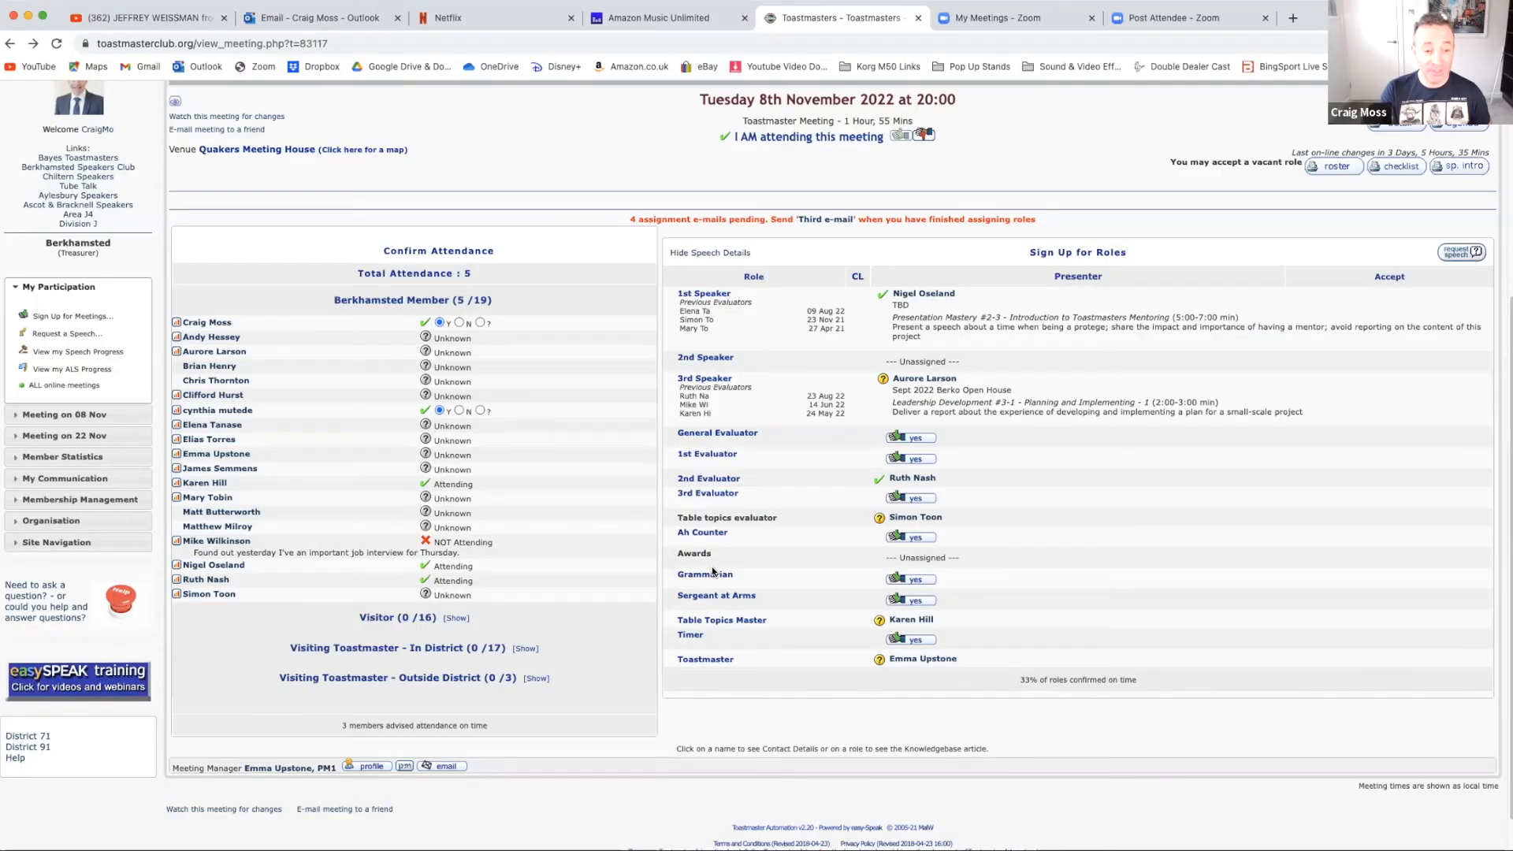
Step: View the Sergeant at Arms role description in the Knowledge Base and return to the meeting's role list
click(719, 596)
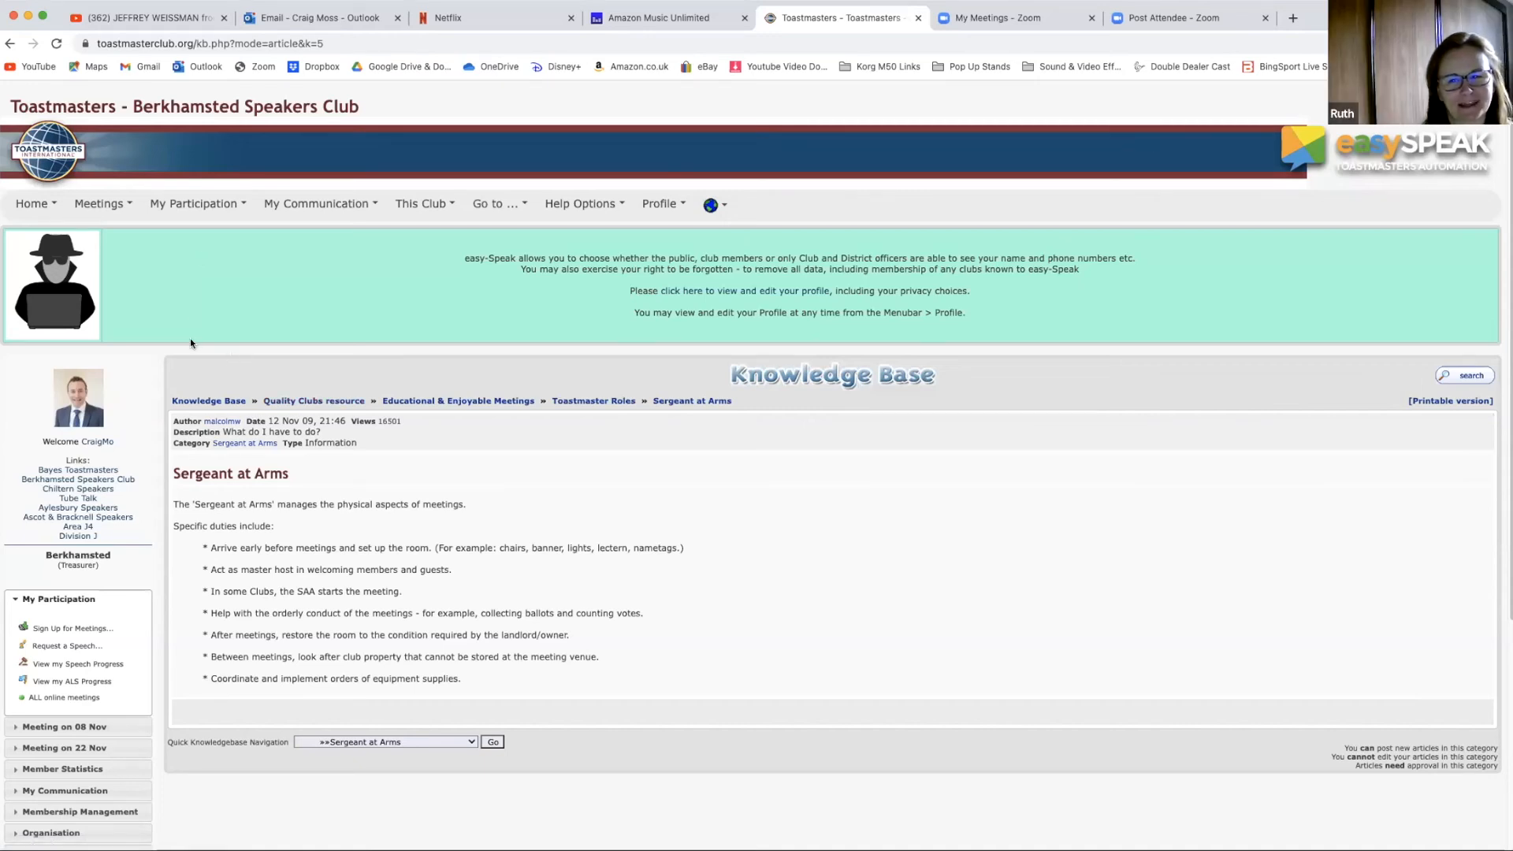
click(10, 43)
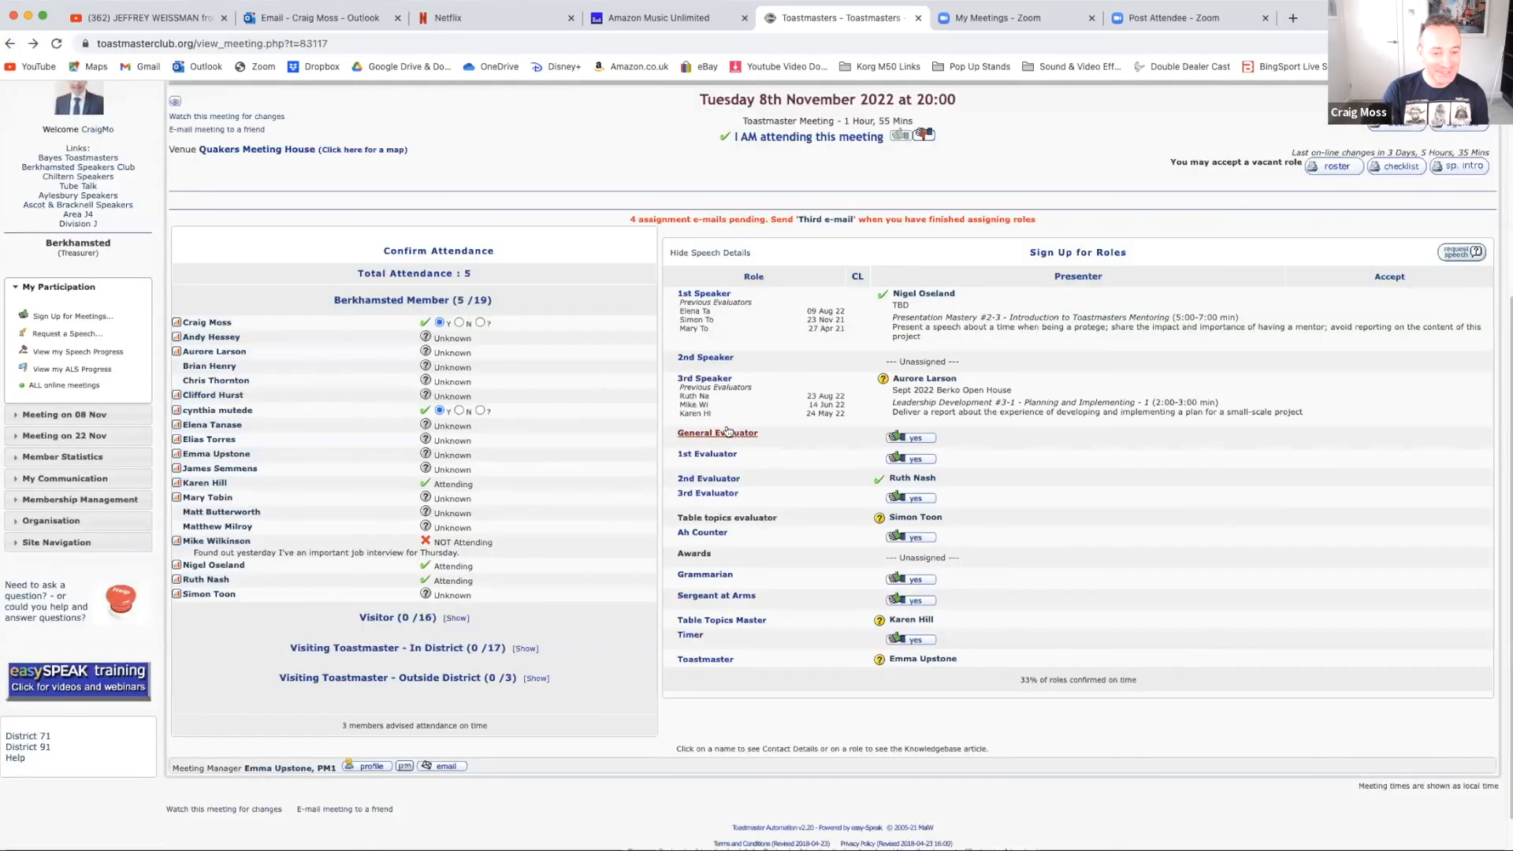